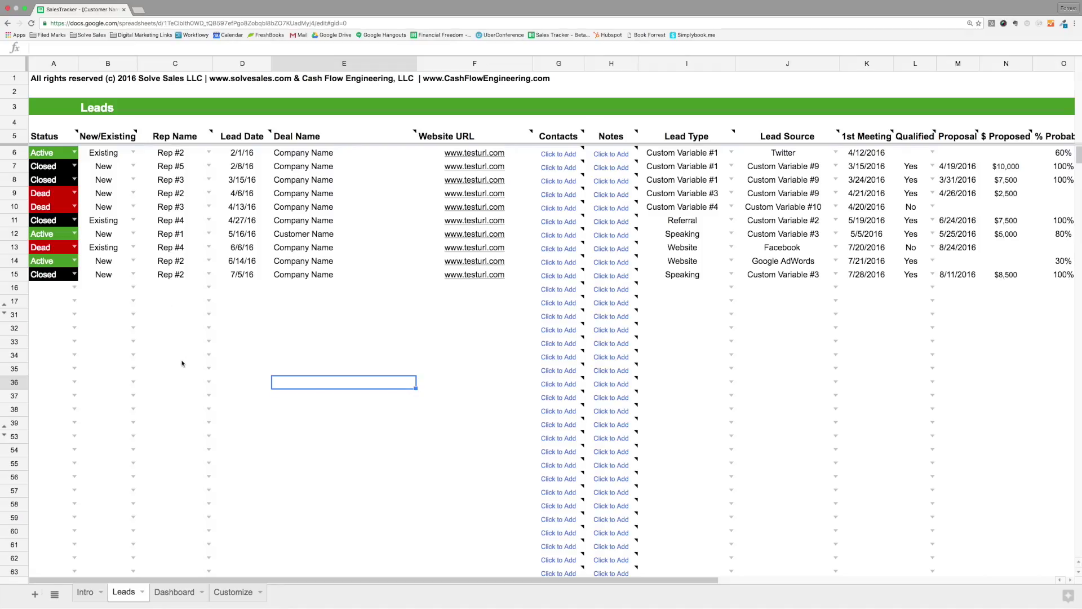
Look over the full range of columns on the Leads sheet, from Status through Lifetime Value.
key(super+minus)
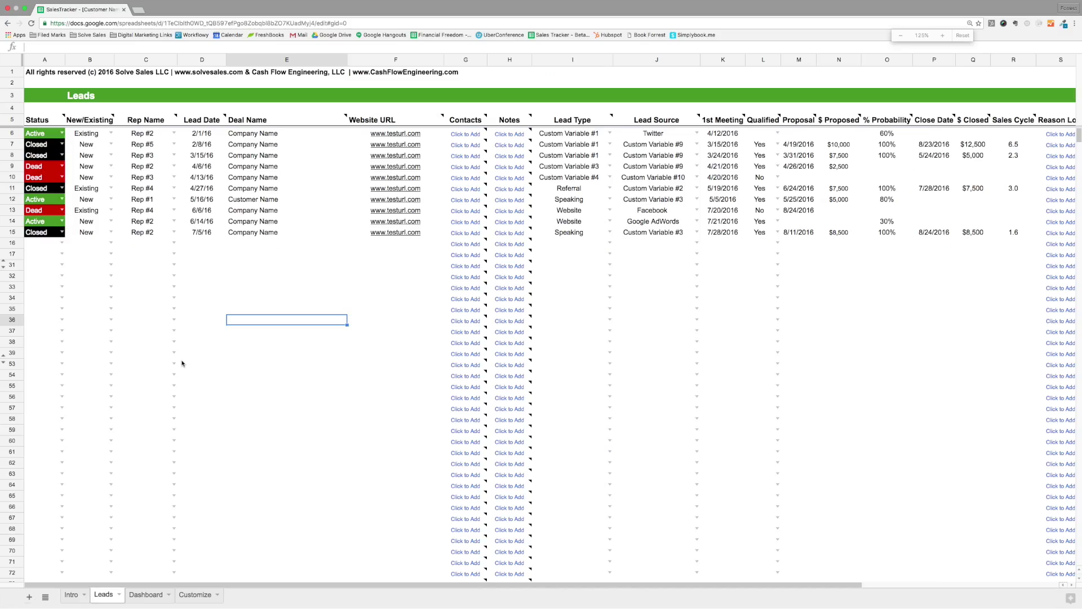
key(super+minus)
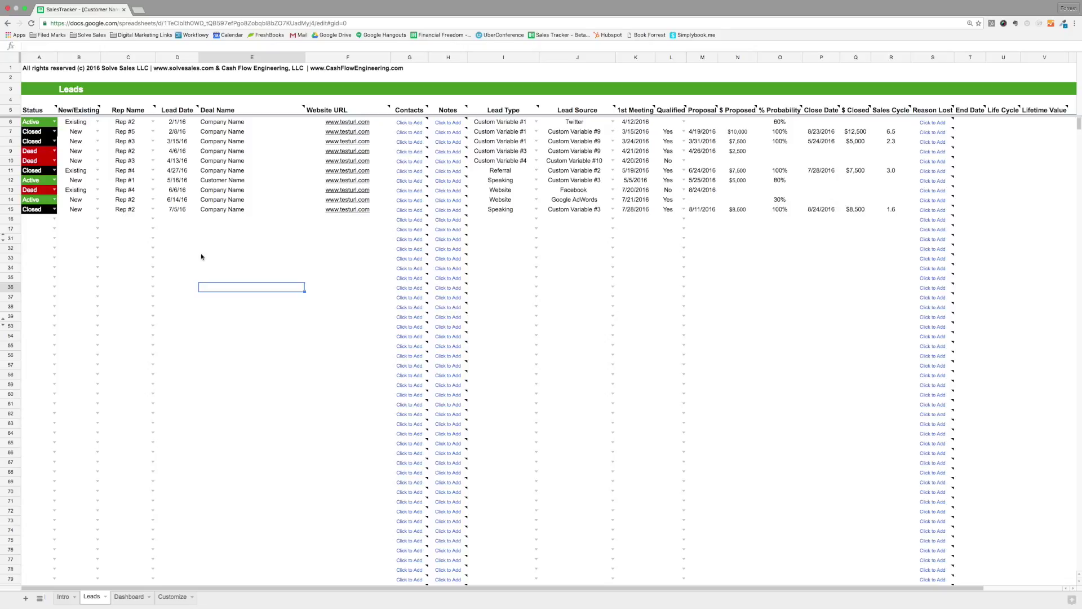
key(super+equal)
key(super+equal)
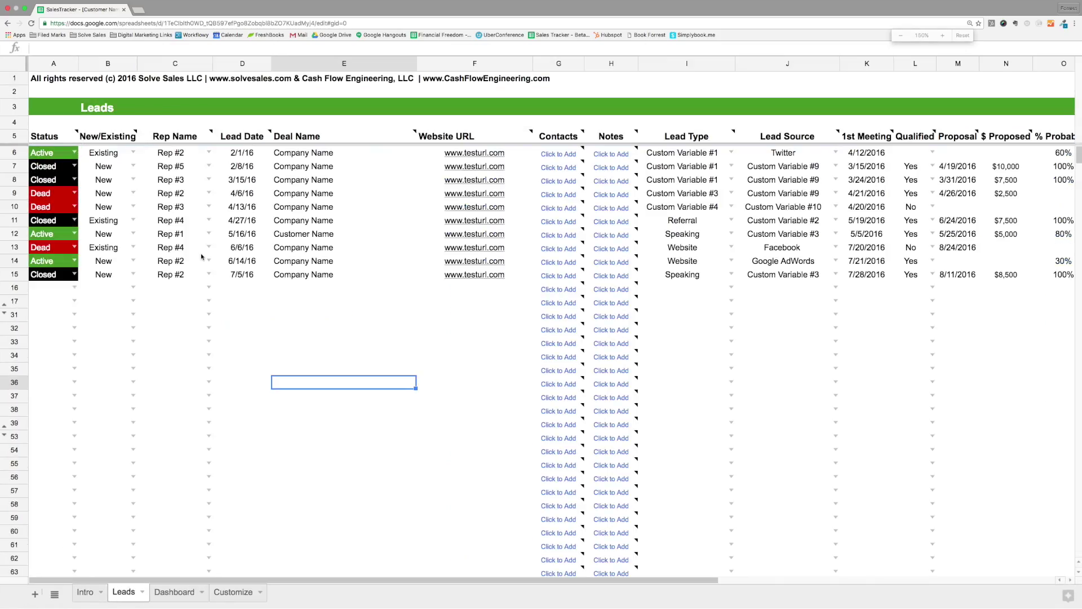
click(273, 316)
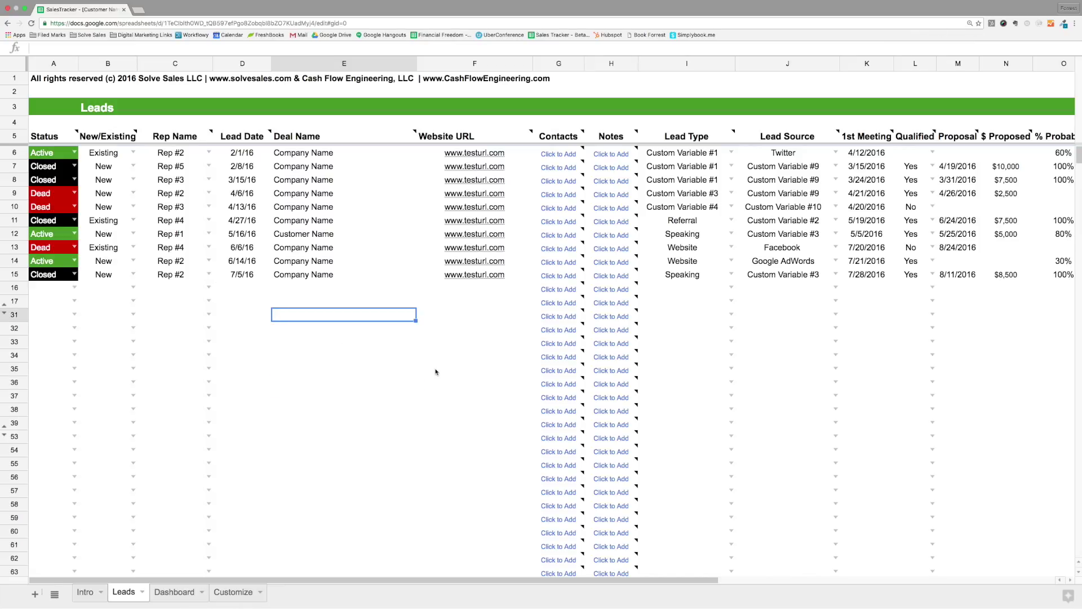
click(436, 371)
Read the explanatory notes attached to the Status and Lead Date column headers.
mouse_move(65, 138)
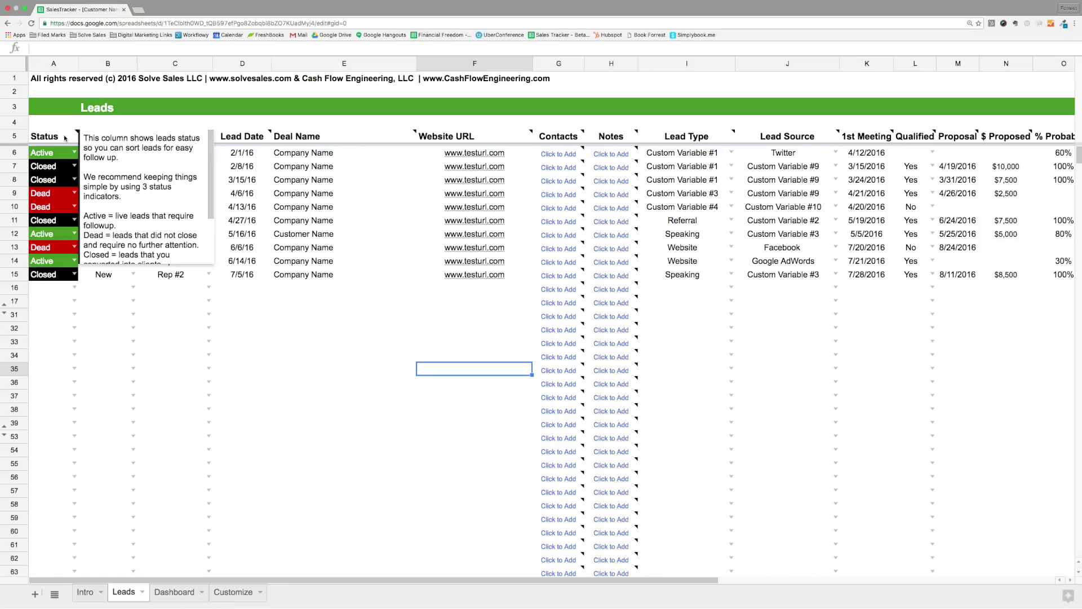
scroll(131, 162, down, 3)
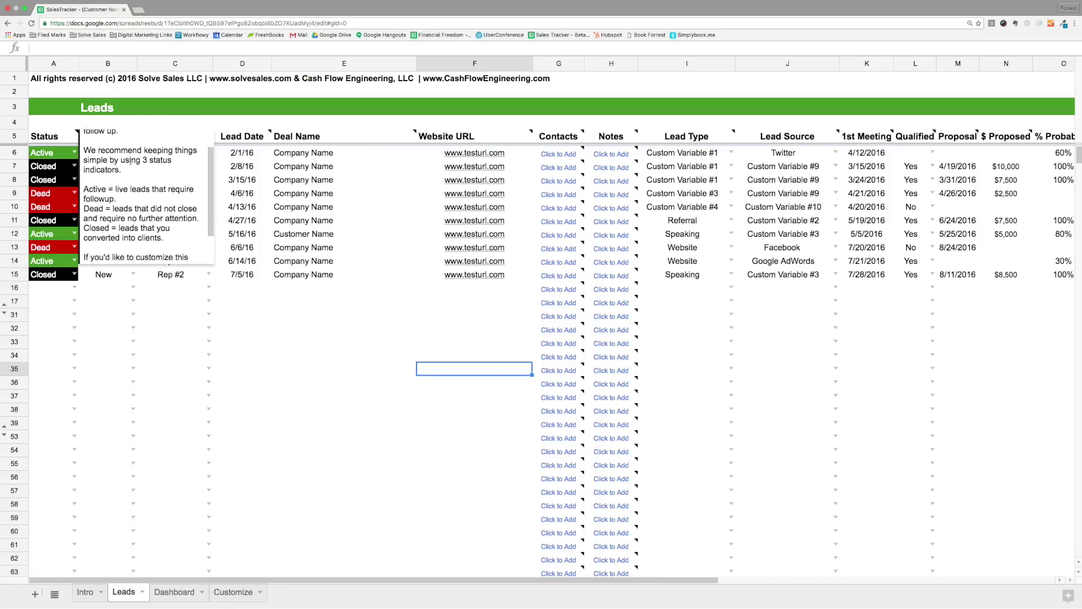
scroll(131, 162, up, 3)
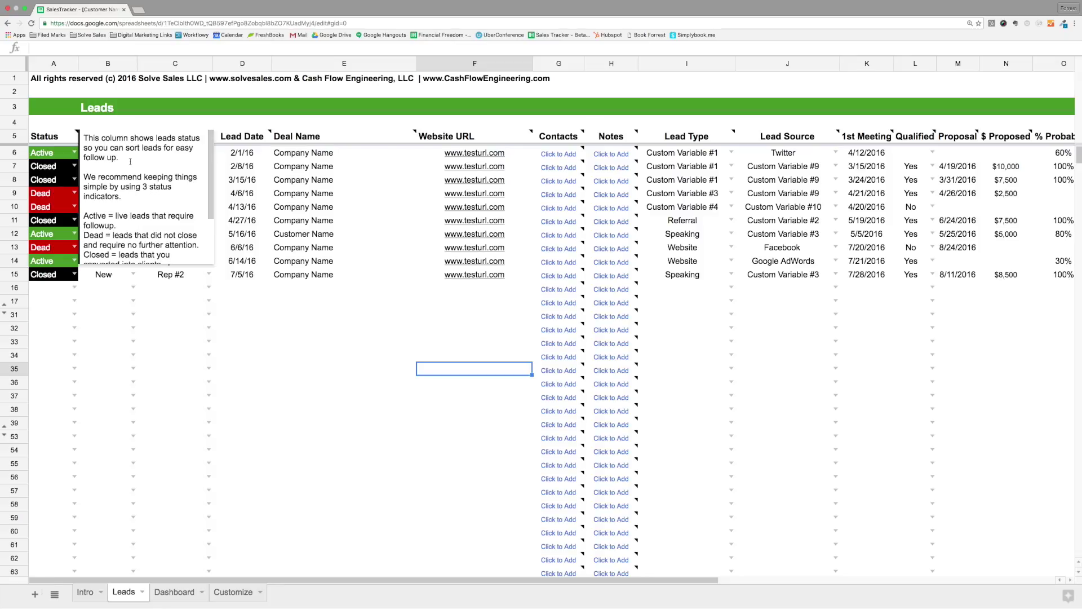
click(242, 140)
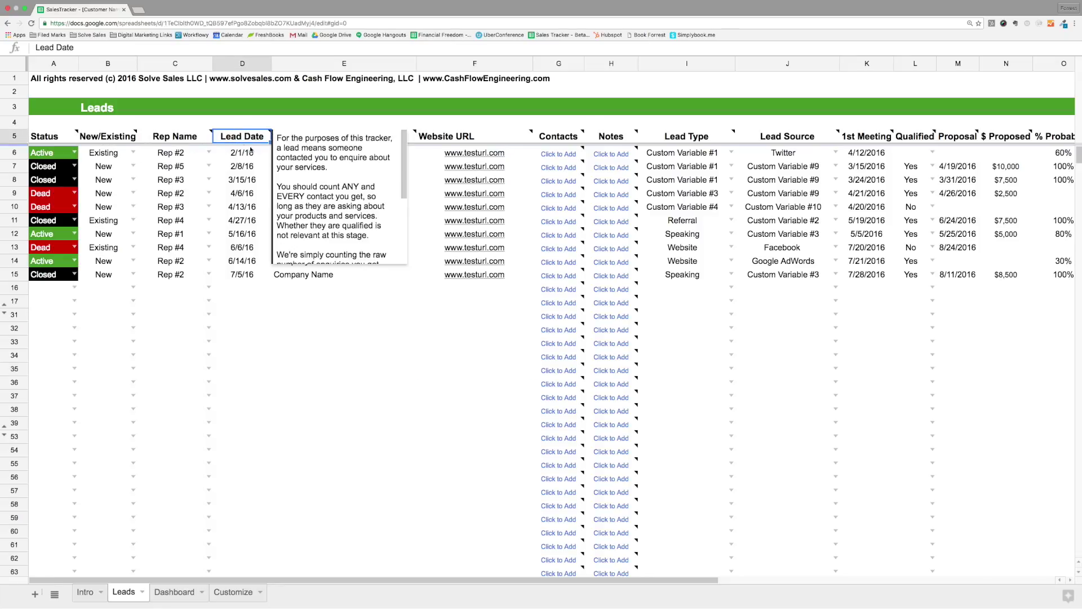
click(302, 398)
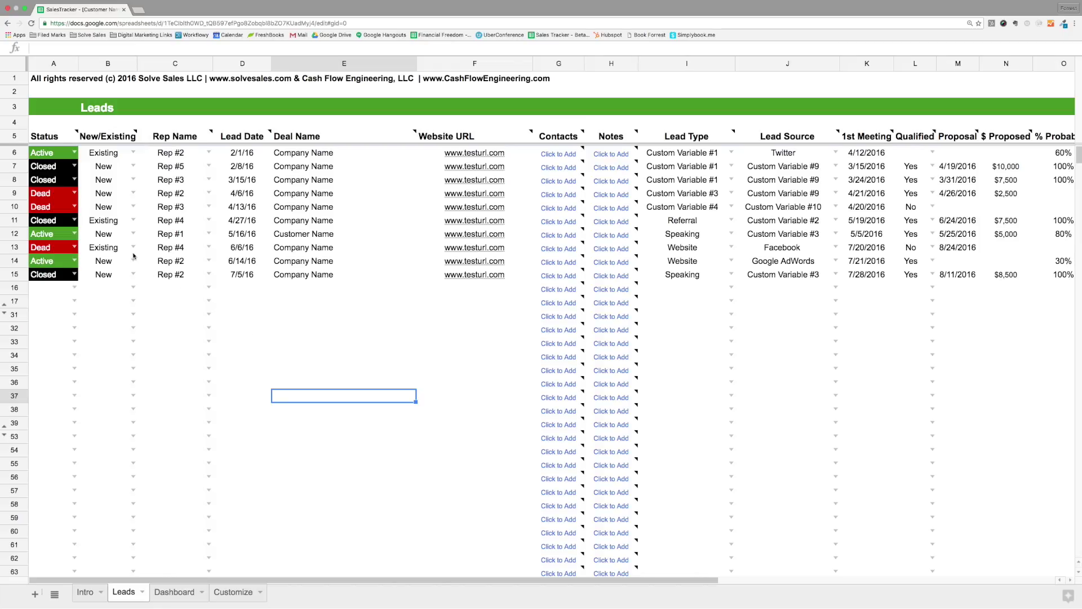
View the available Status and New/Existing choices for the empty row 16 without selecting any.
click(75, 287)
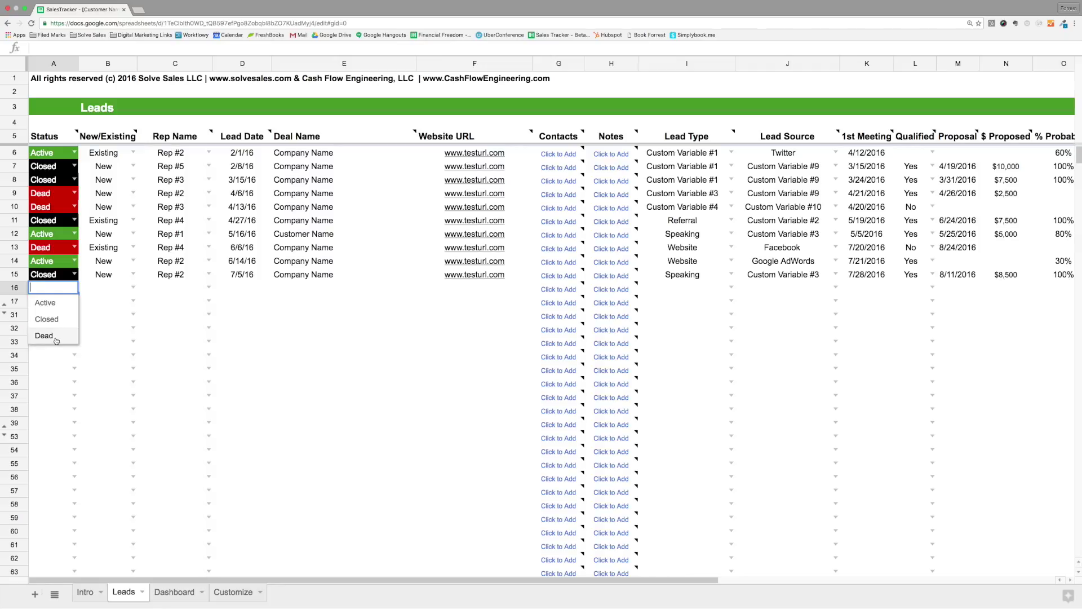
click(154, 290)
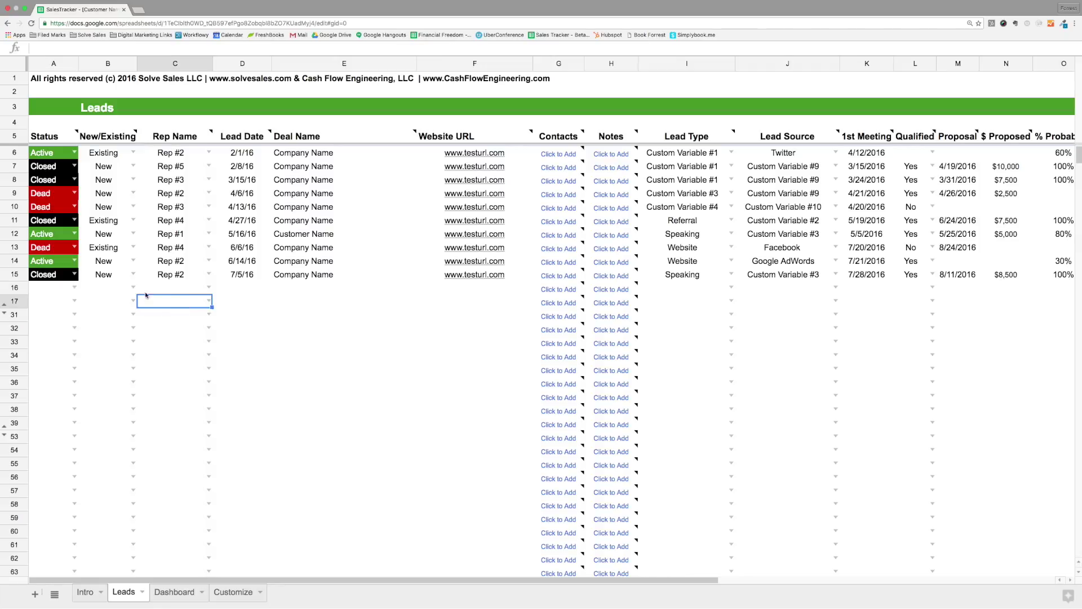
click(133, 287)
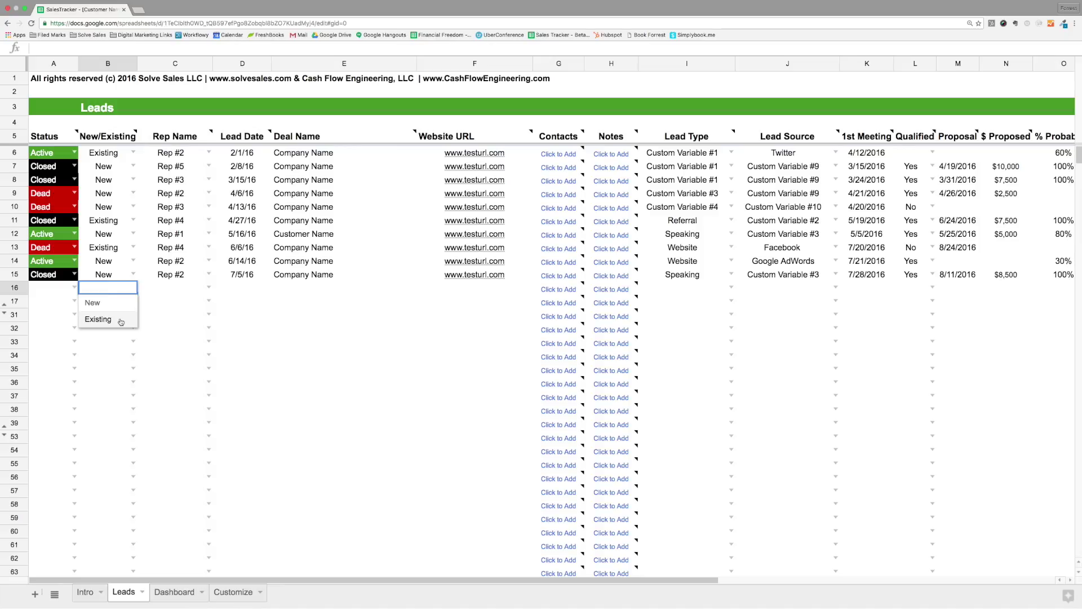
click(171, 288)
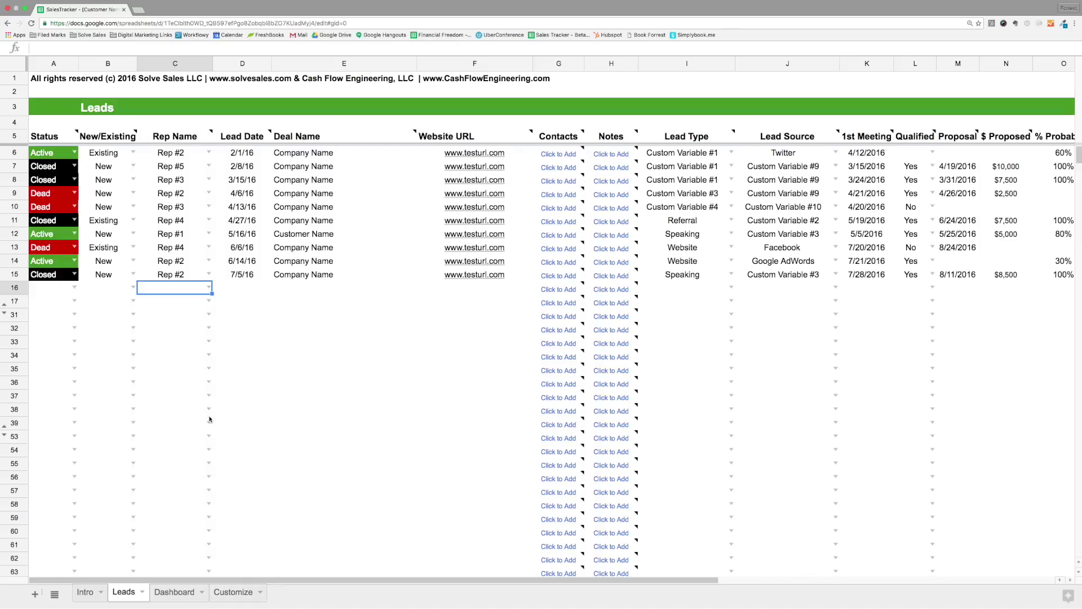
View the Rep Name choices in row 15 and the Lead Date calendar in row 16, leaving both cells as they are.
double_click(210, 274)
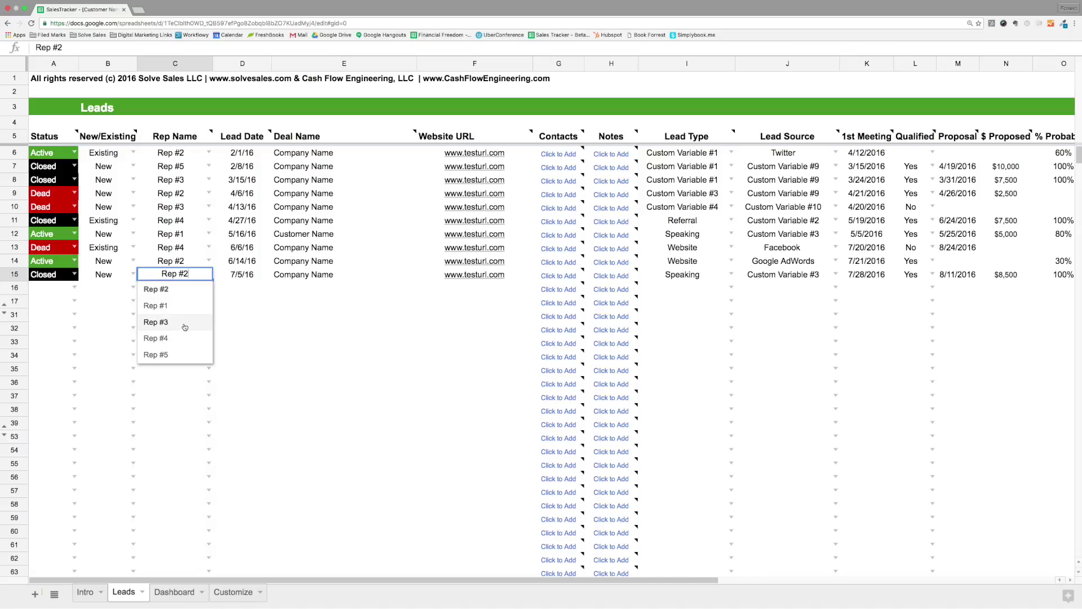
click(244, 305)
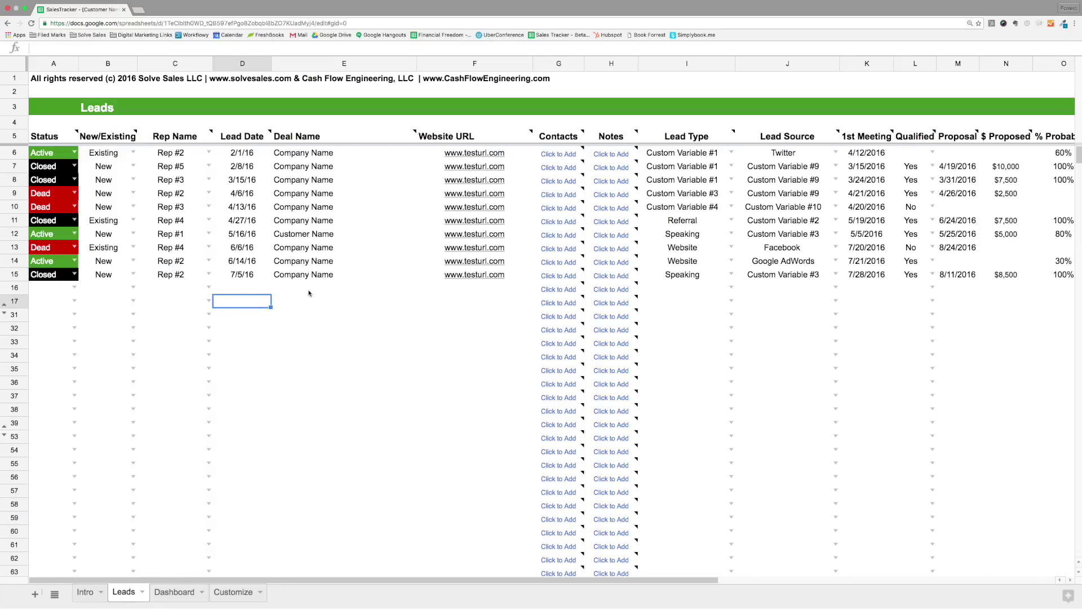
click(244, 287)
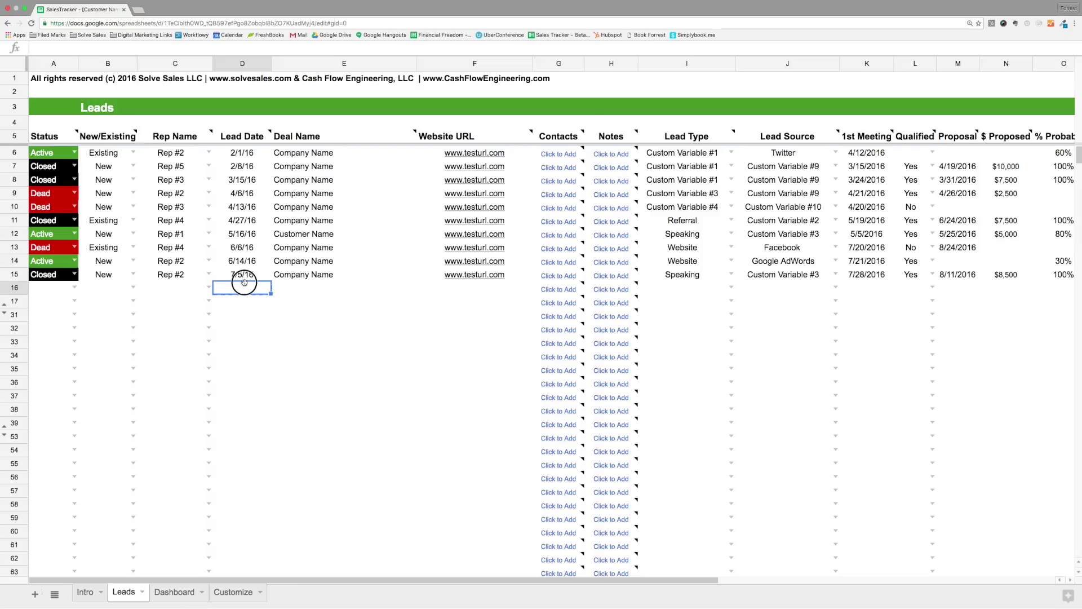
double_click(243, 287)
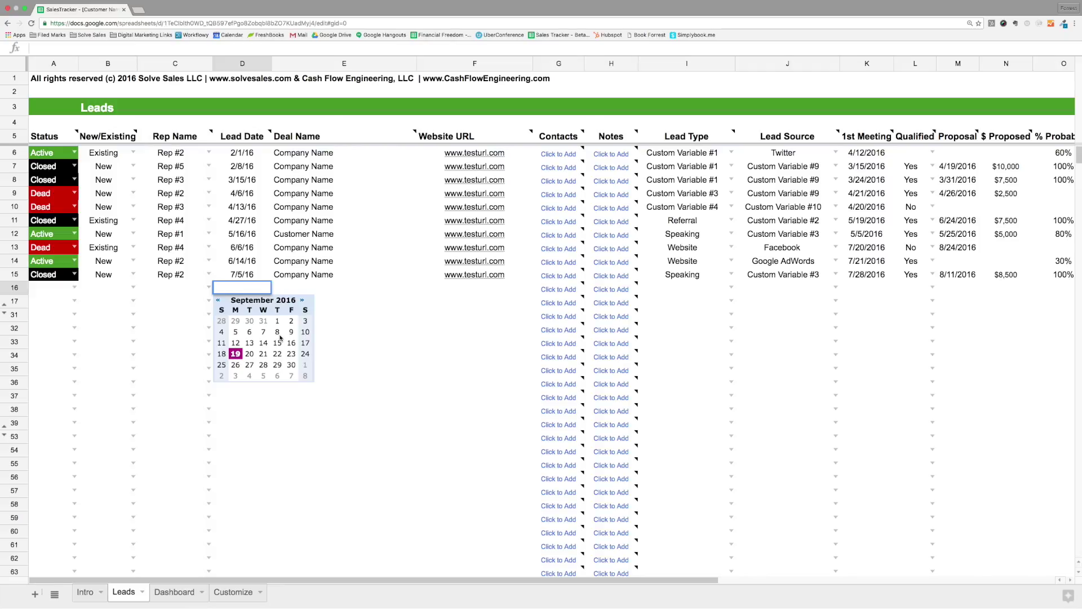
click(342, 329)
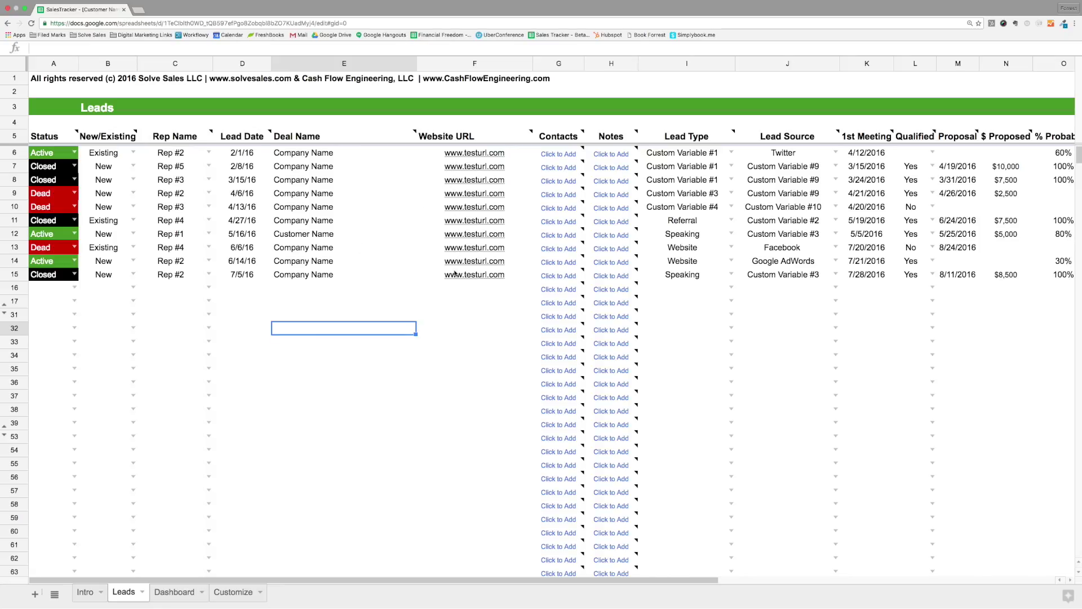
Try entering "dfsdaf" as sample text on the first Name line of row 6's Contacts note, and delete it again.
mouse_move(455, 273)
mouse_move(555, 161)
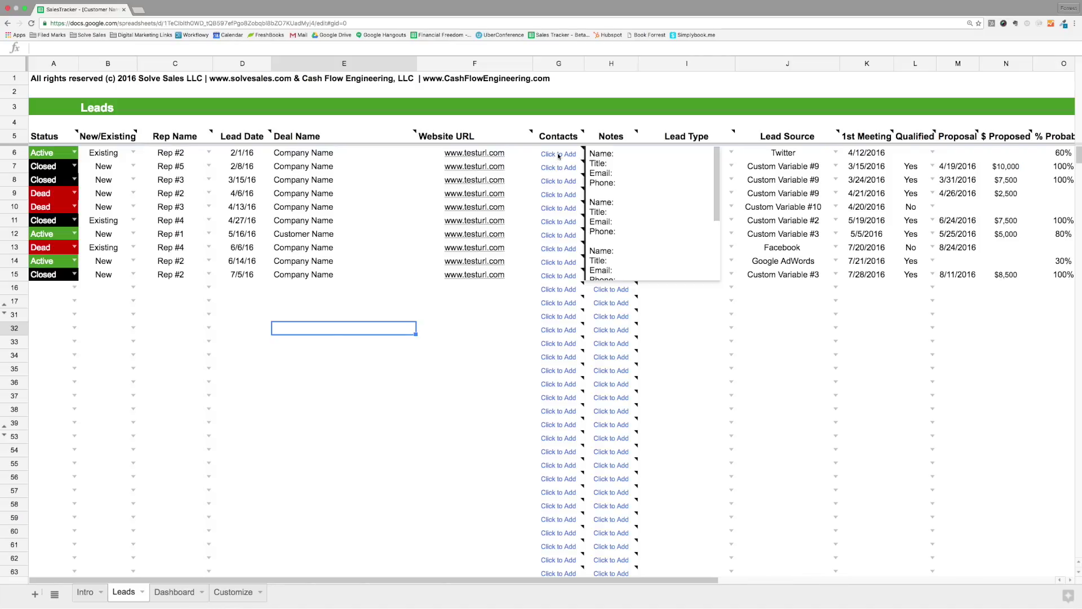
click(617, 152)
text(dfsdaf)
key(BackSpace)
key(BackSpace)
key(BackSpace)
key(BackSpace)
key(BackSpace)
key(BackSpace)
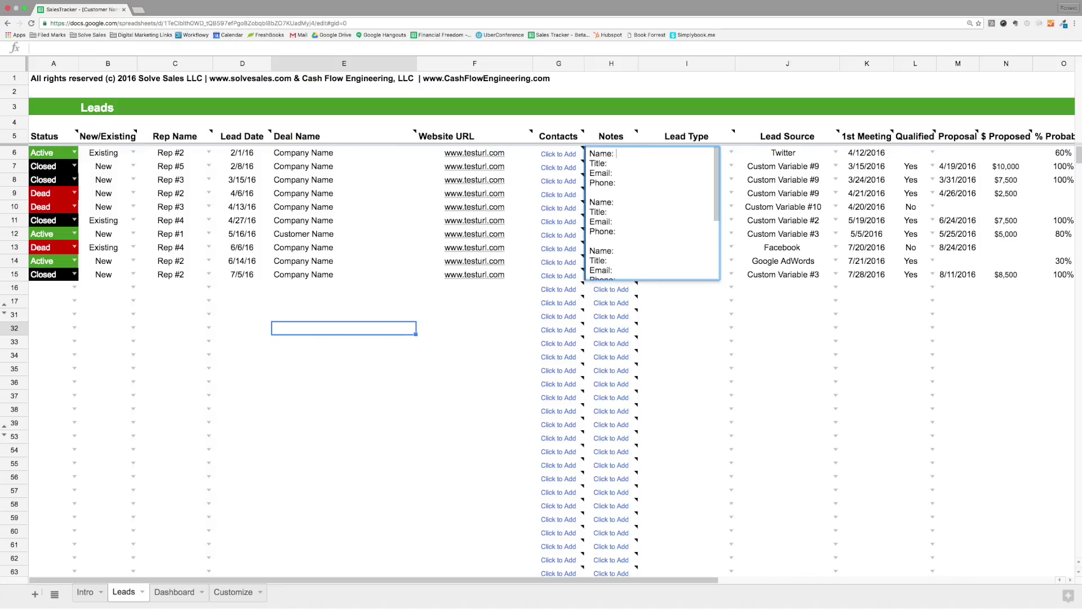
click(684, 302)
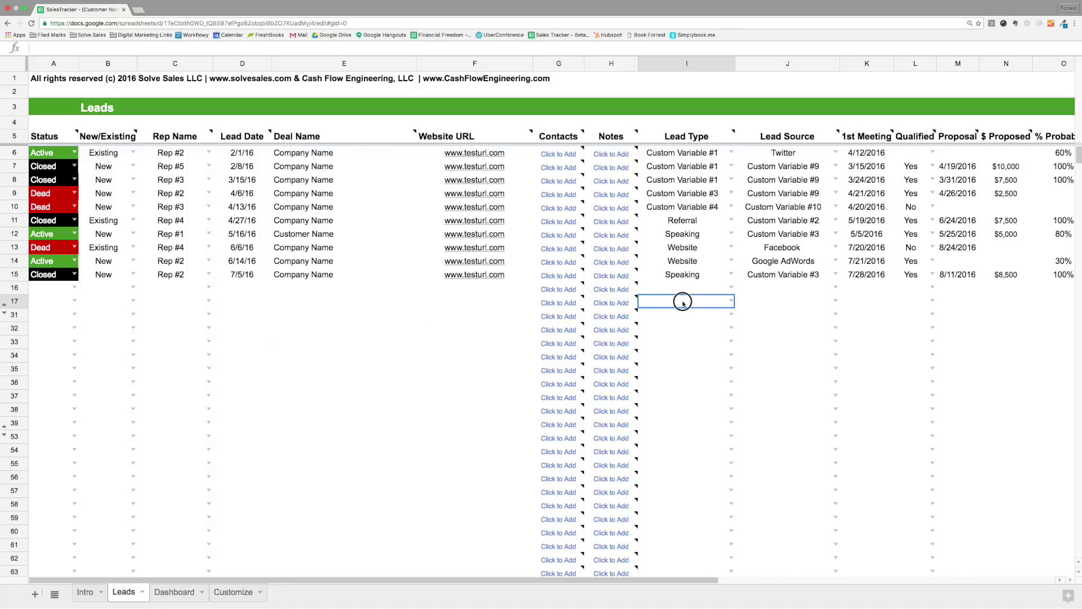
Add the note "8/15/16 - Sent email" to the Notes cell of the lead in row 6.
click(614, 152)
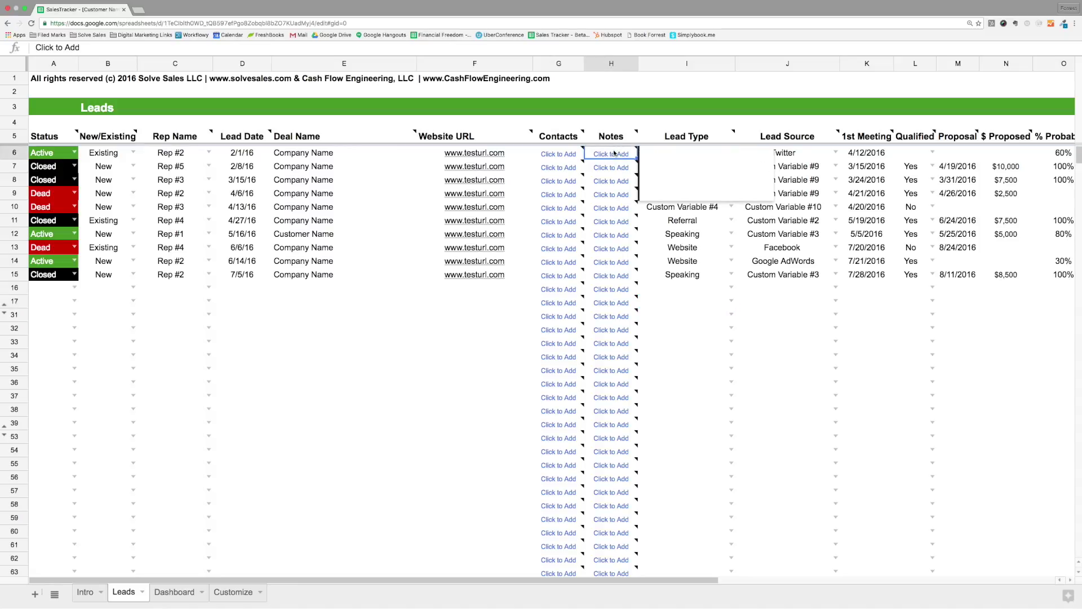
click(663, 154)
text(8/15/)
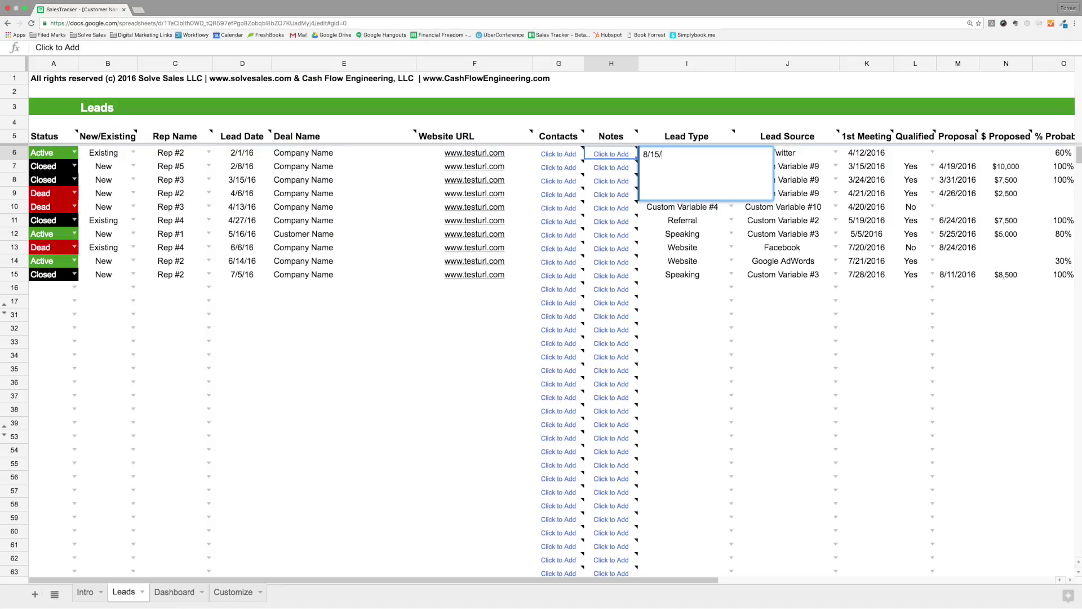
text(16 - Sent eail)
key(BackSpace)
key(BackSpace)
key(BackSpace)
text(mai)
click(697, 305)
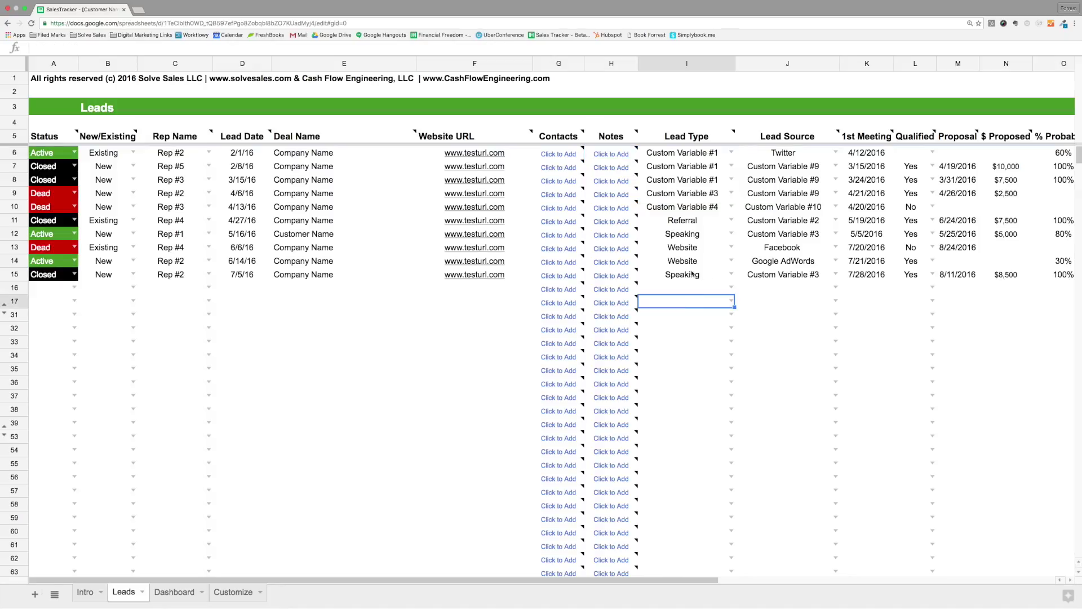
View the Lead Type choices for row 6 and open the 1st Meeting date in row 15 without changing either.
click(732, 153)
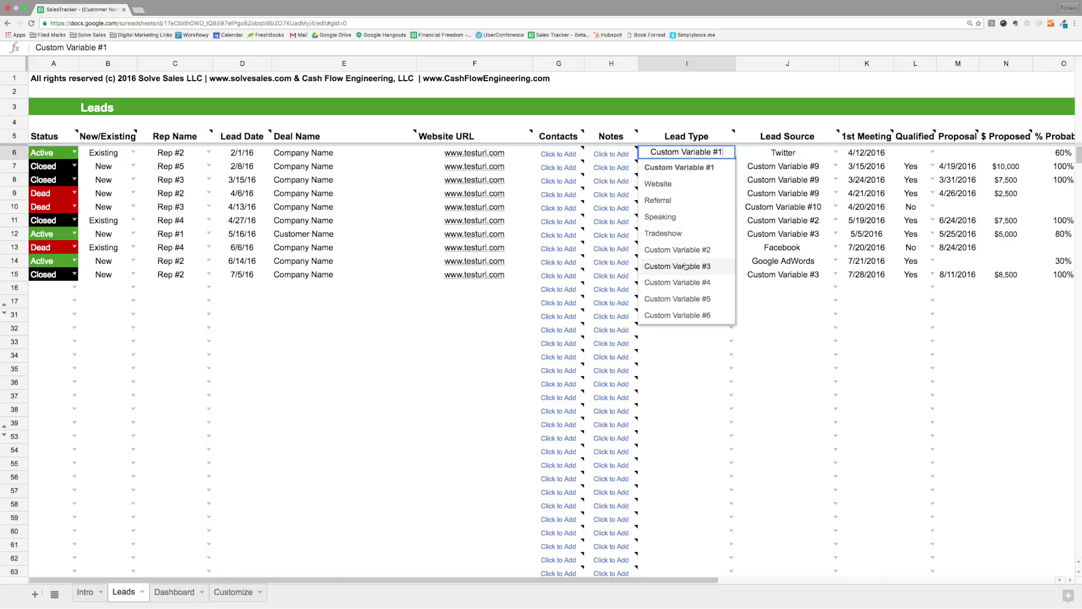
click(792, 314)
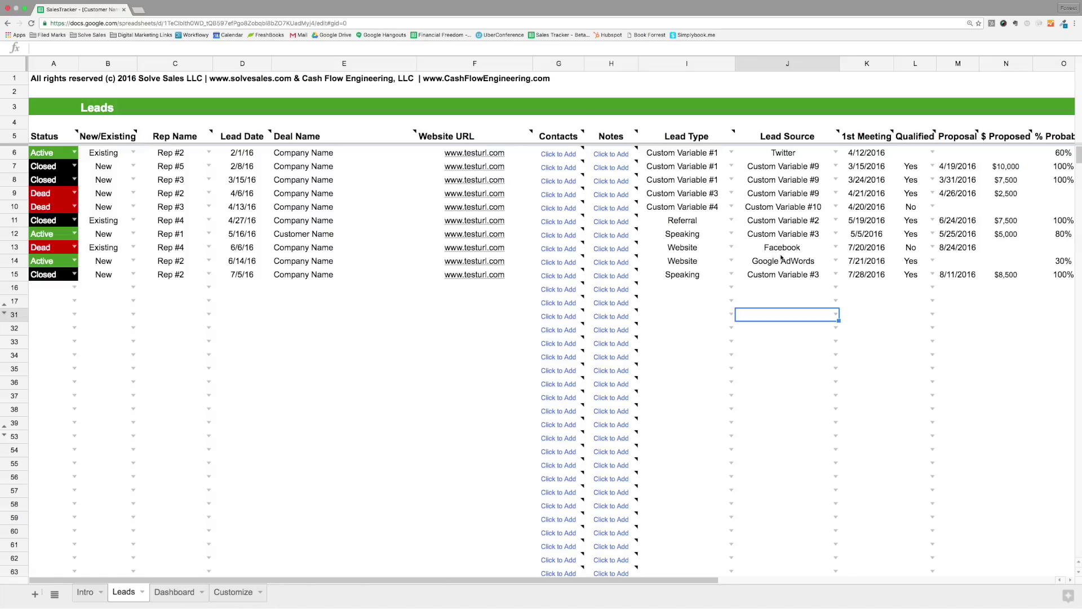
scroll(825, 238, right, 3)
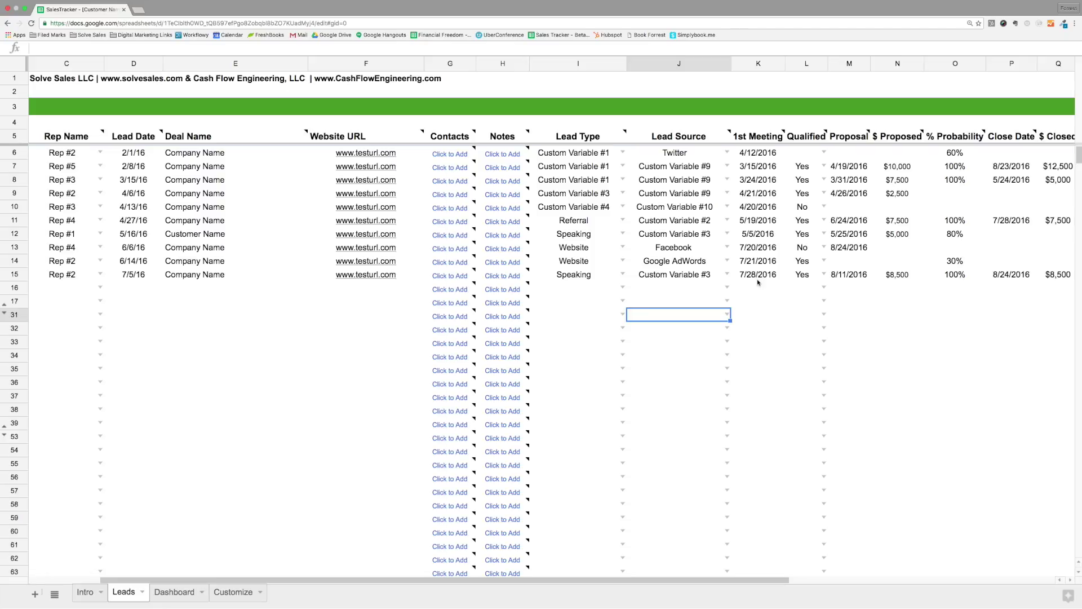
double_click(757, 275)
click(864, 307)
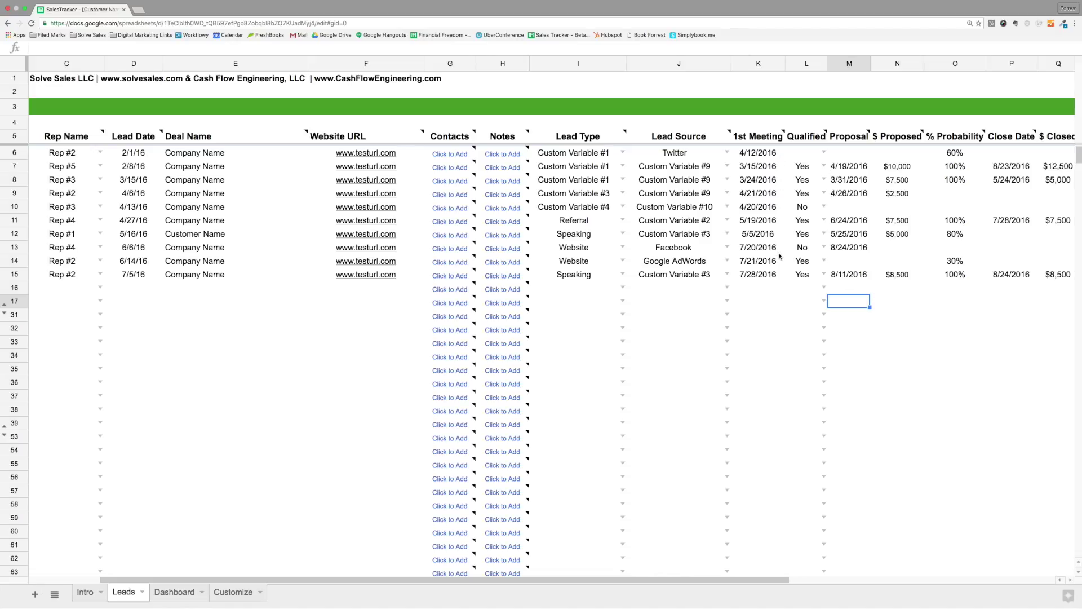
View the Qualified choices for row 6 and inspect the $ Closed amount in row 8.
click(825, 153)
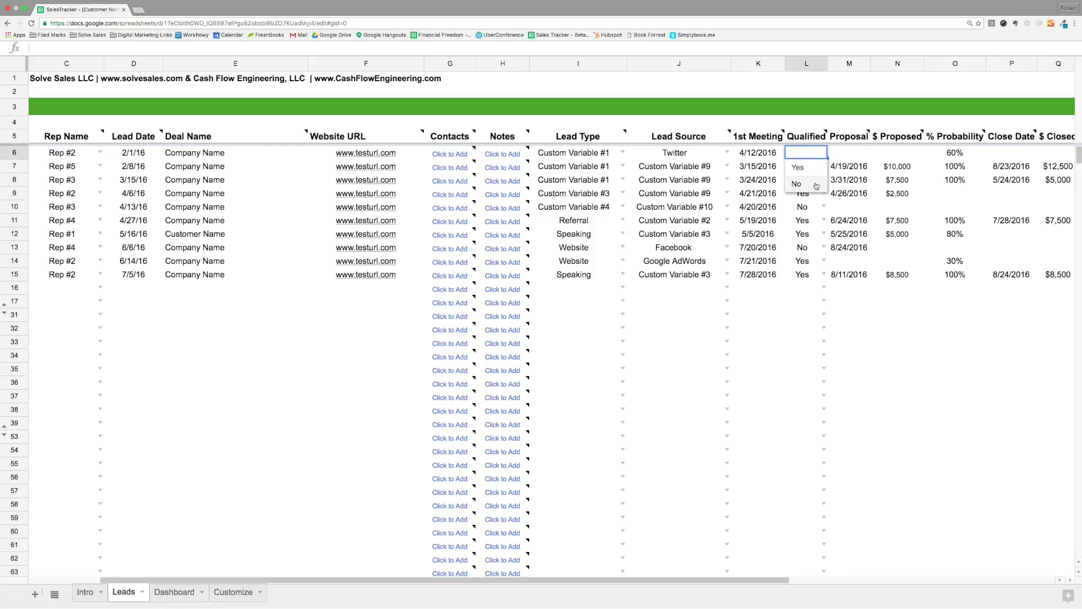
click(882, 320)
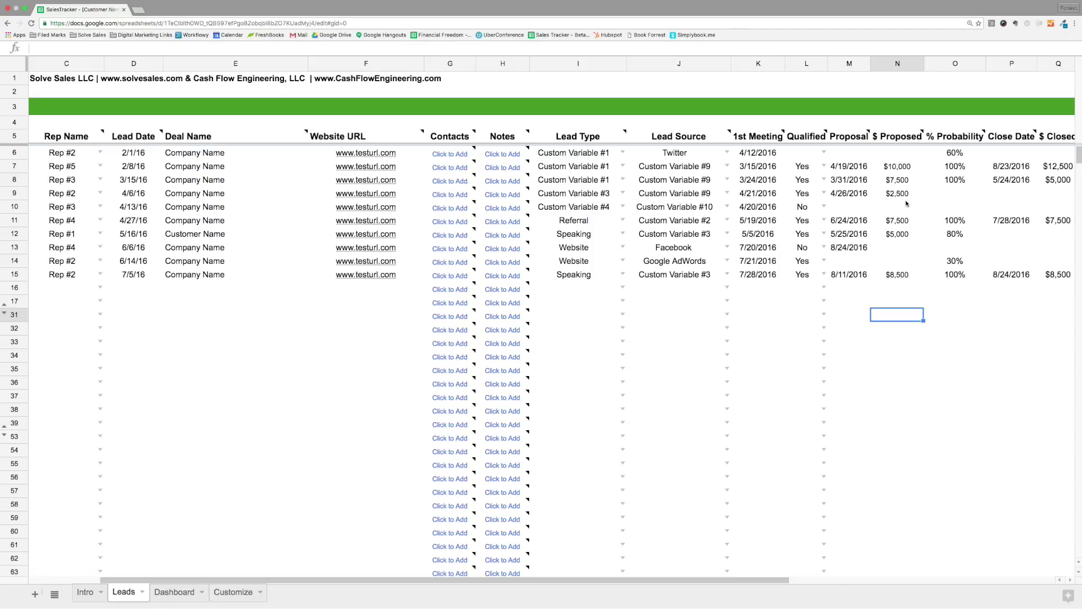
scroll(907, 204, right, 5)
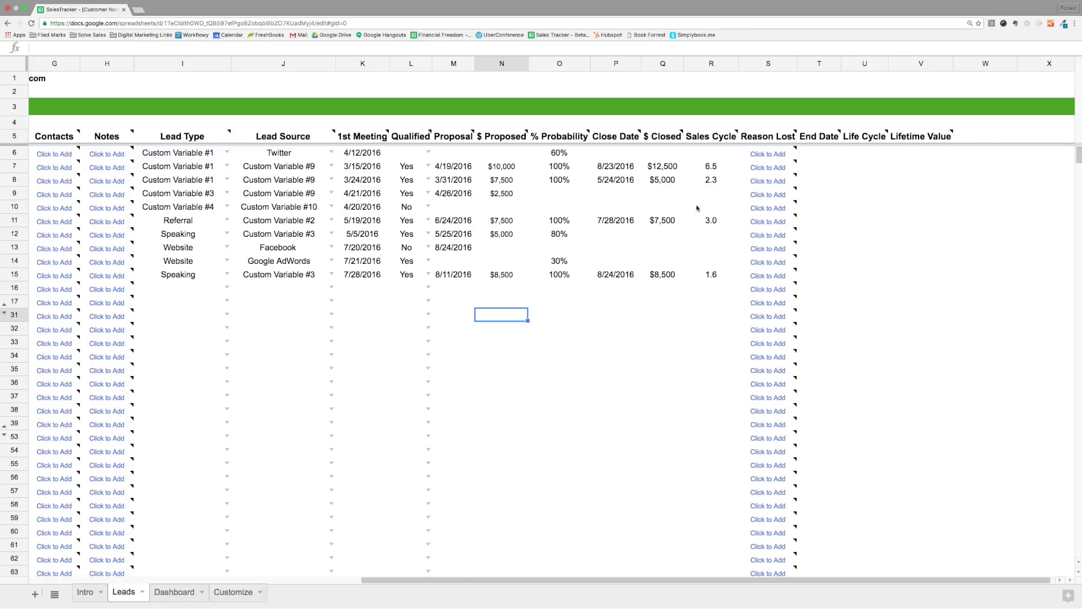
click(670, 183)
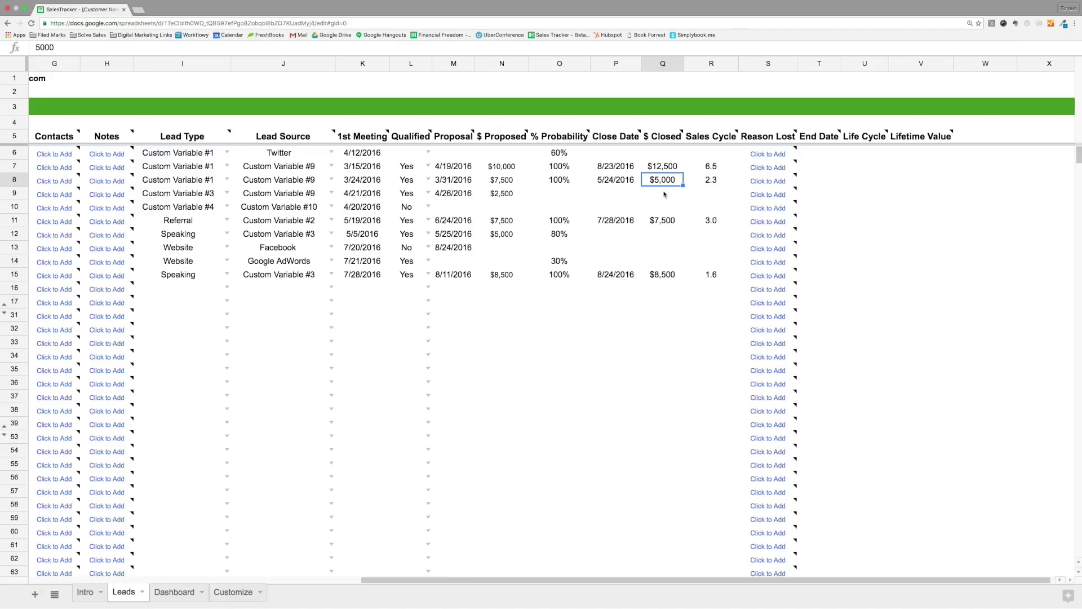
View the End Date calendar for row 8 and inspect the Life Cycle and Lifetime Value cells in row 7.
mouse_move(767, 182)
double_click(829, 186)
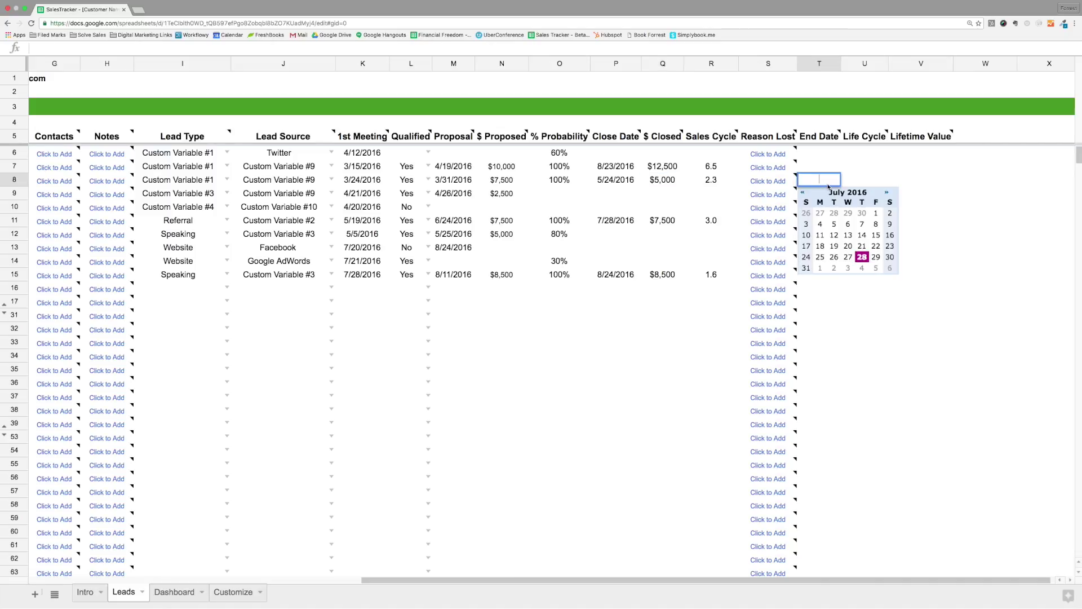
click(876, 171)
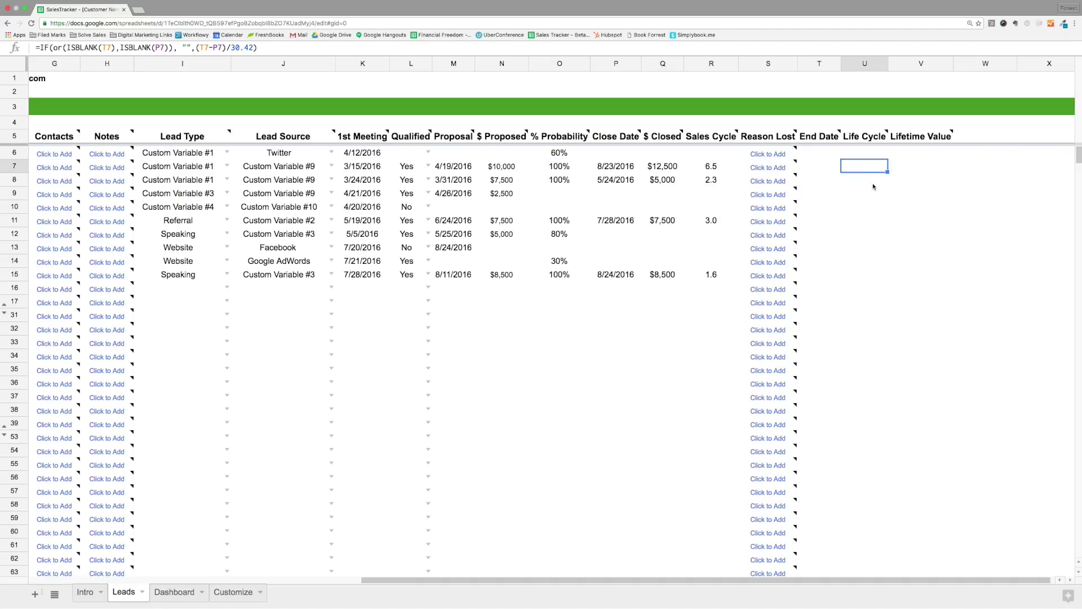
click(925, 167)
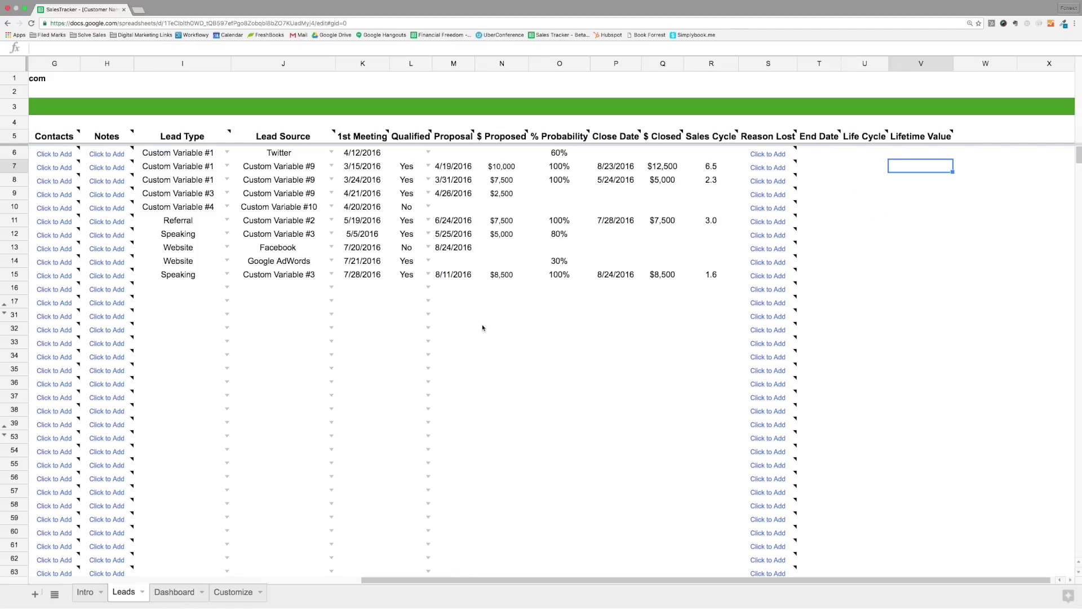
View the Status choices for the empty lead in row 16 without choosing one.
scroll(441, 363, left, 10)
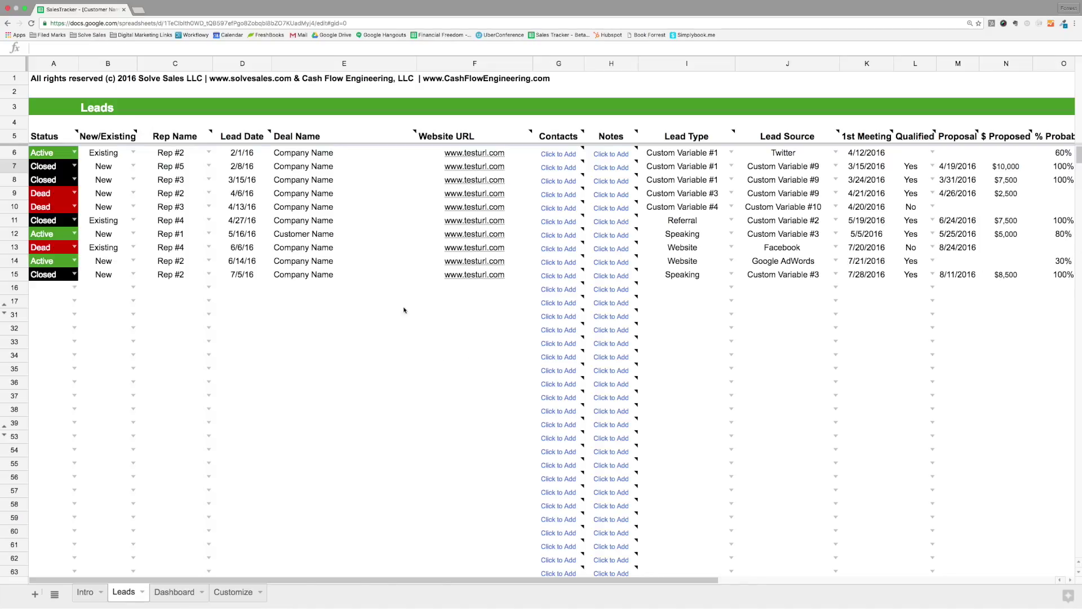
click(75, 288)
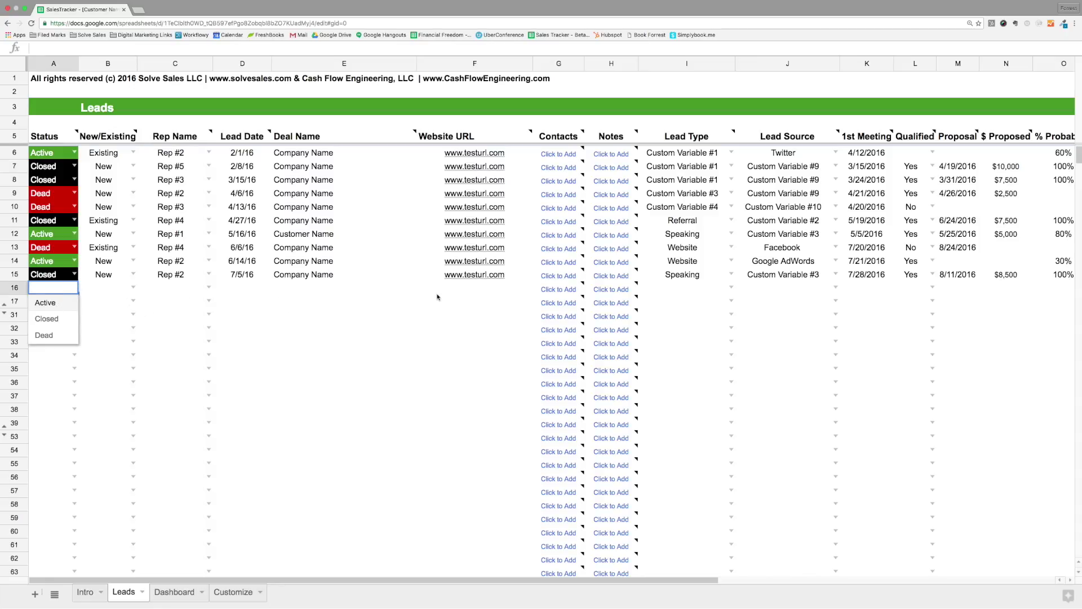
click(454, 331)
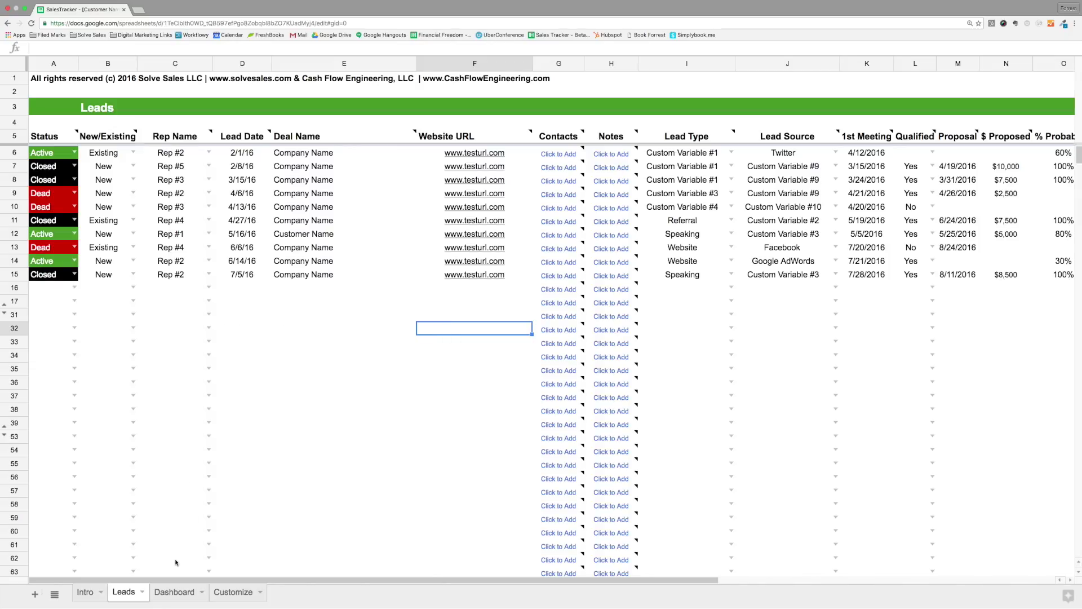
Open the Dashboard sheet and view the Year choices for the time period, leaving 2016 selected.
click(186, 594)
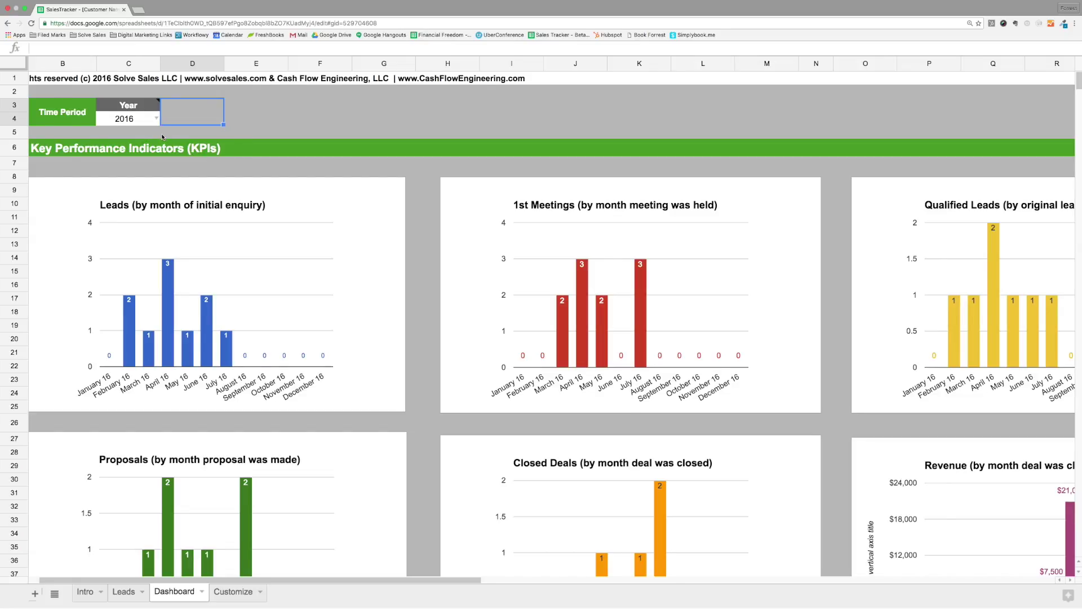
scroll(162, 137, left, 1)
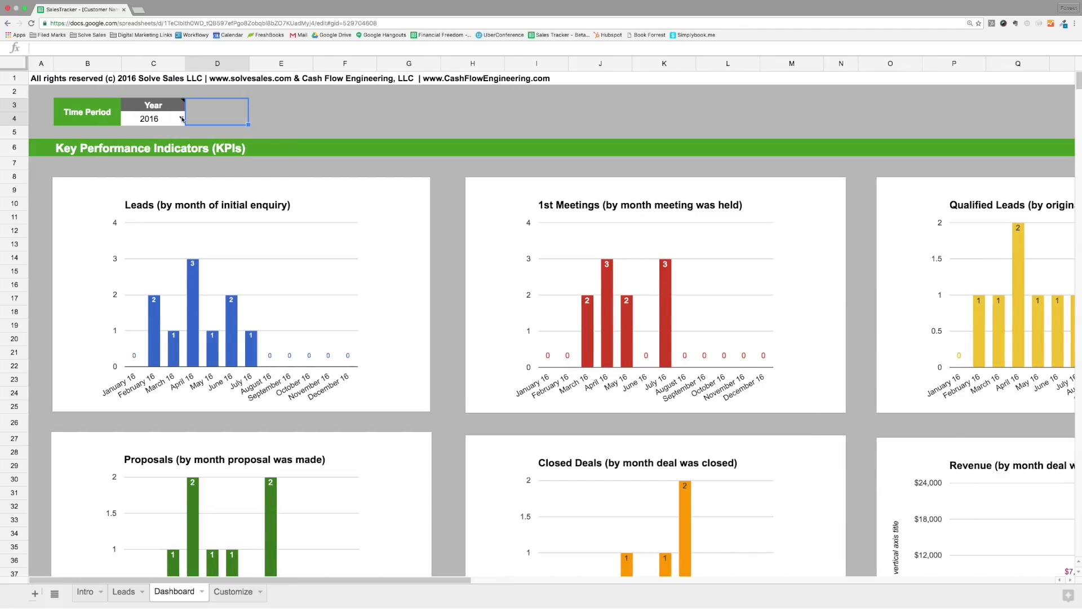
click(182, 119)
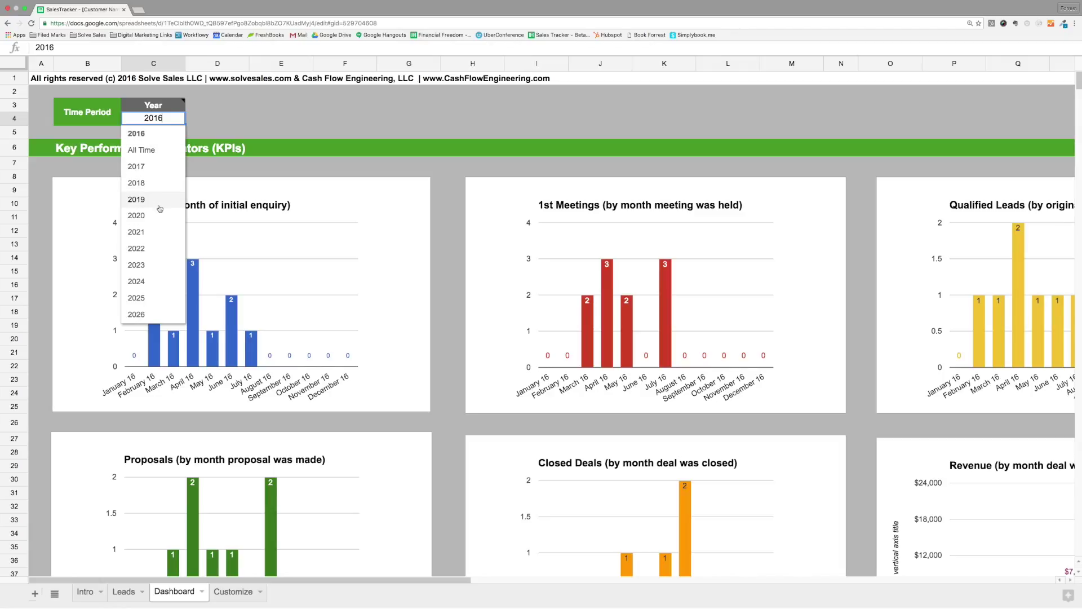
click(329, 164)
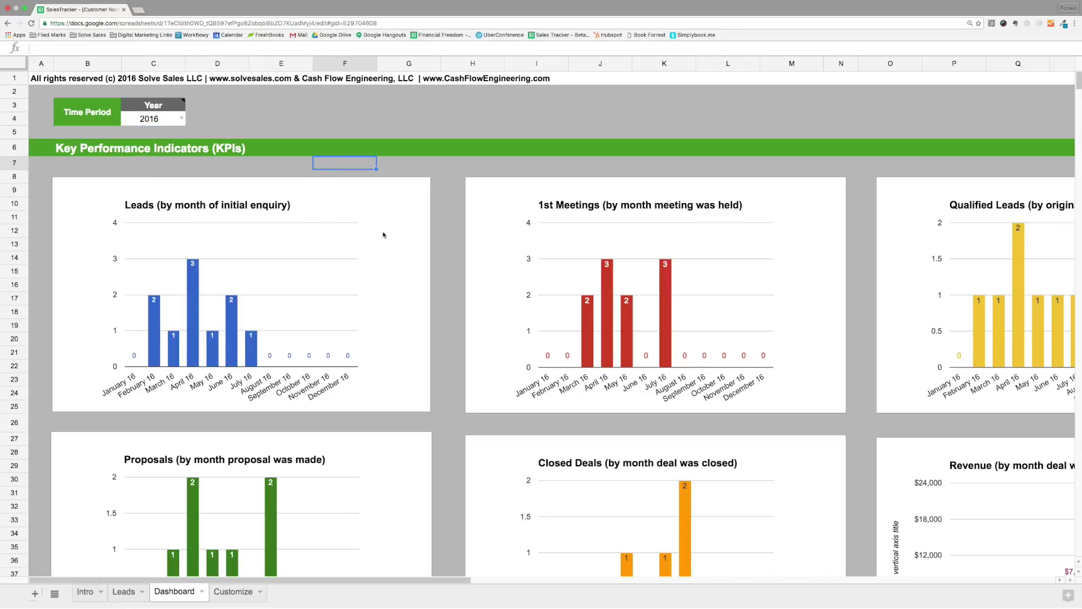
Examine the Key Performance Indicators charts for leads, 1st meetings, qualified leads, proposals, closed deals and revenue.
scroll(383, 235, down, 2)
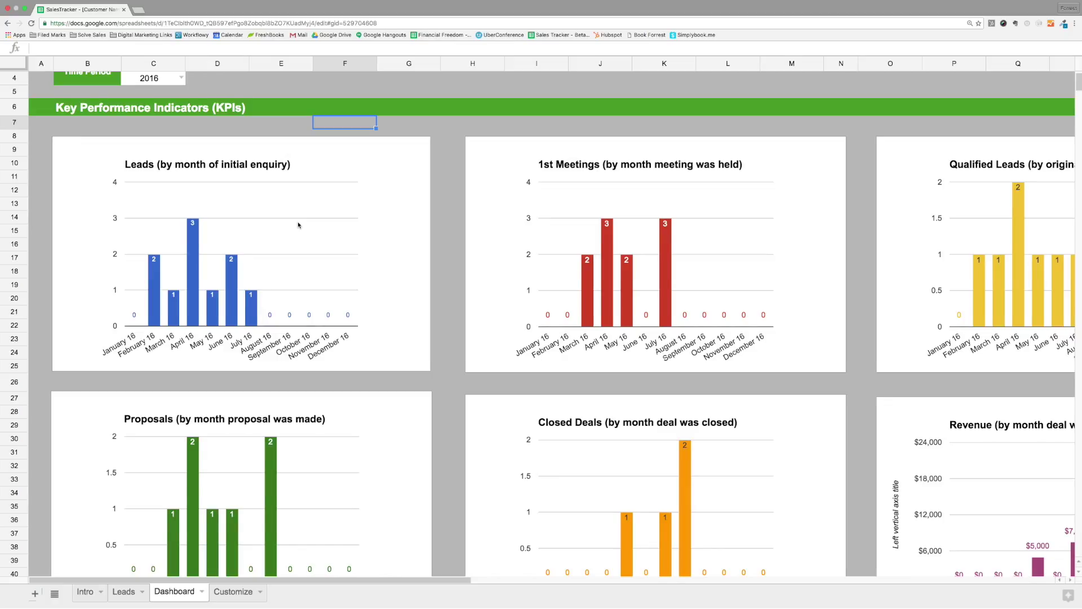
scroll(298, 225, down, 1)
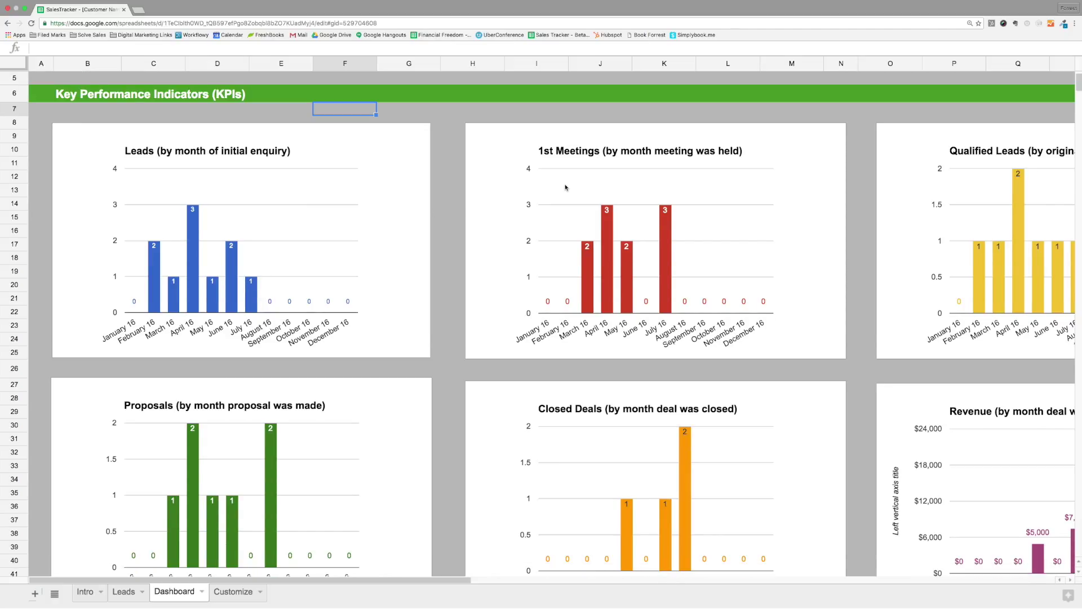
scroll(566, 187, right, 3)
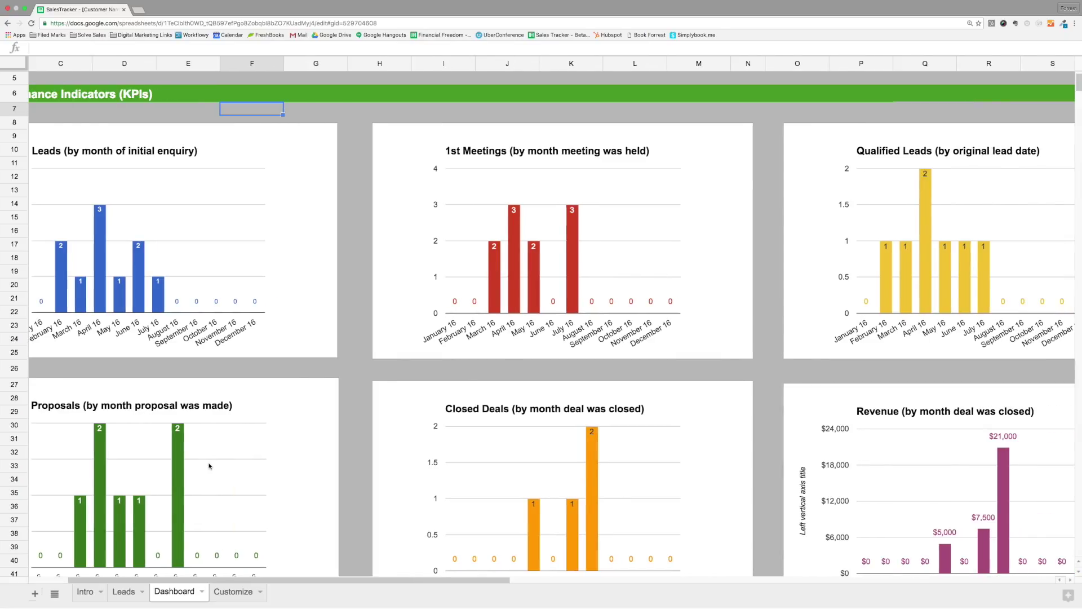
scroll(211, 464, left, 3)
scroll(209, 466, down, 2)
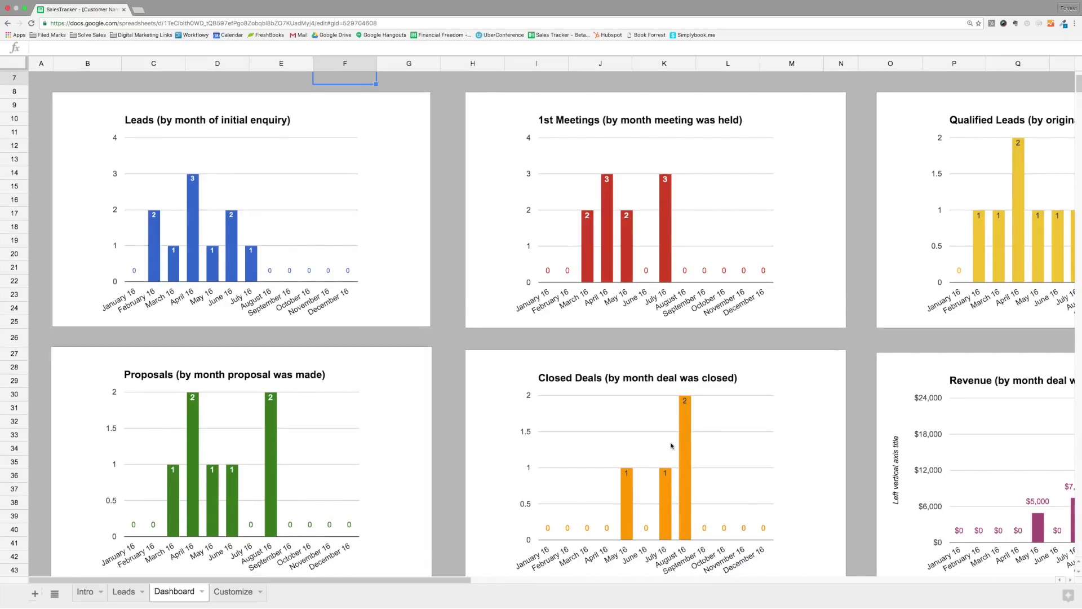
scroll(923, 434, right, 1)
scroll(924, 434, right, 5)
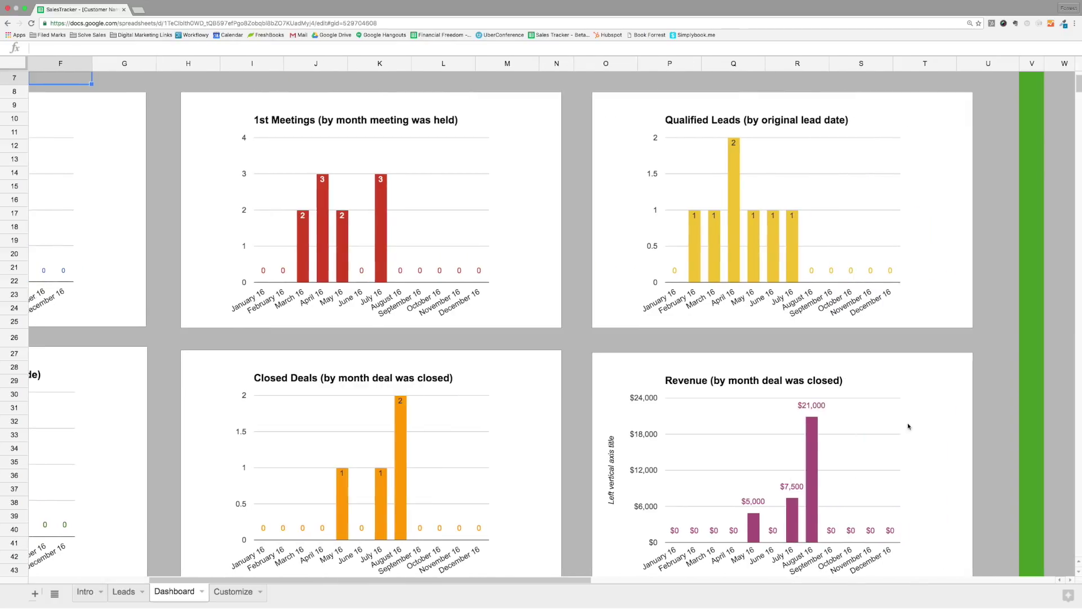
Examine the KPI Monthly Averages gauges, from Deal Size and Leads through Proposals and Closed Deals.
scroll(847, 428, right, 15)
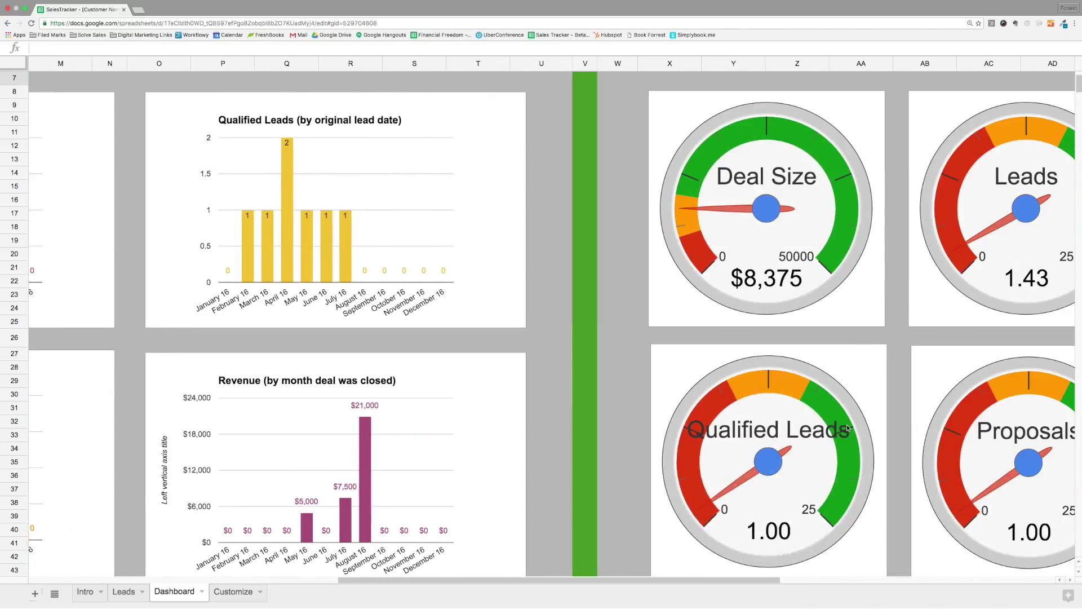
scroll(847, 428, right, 1)
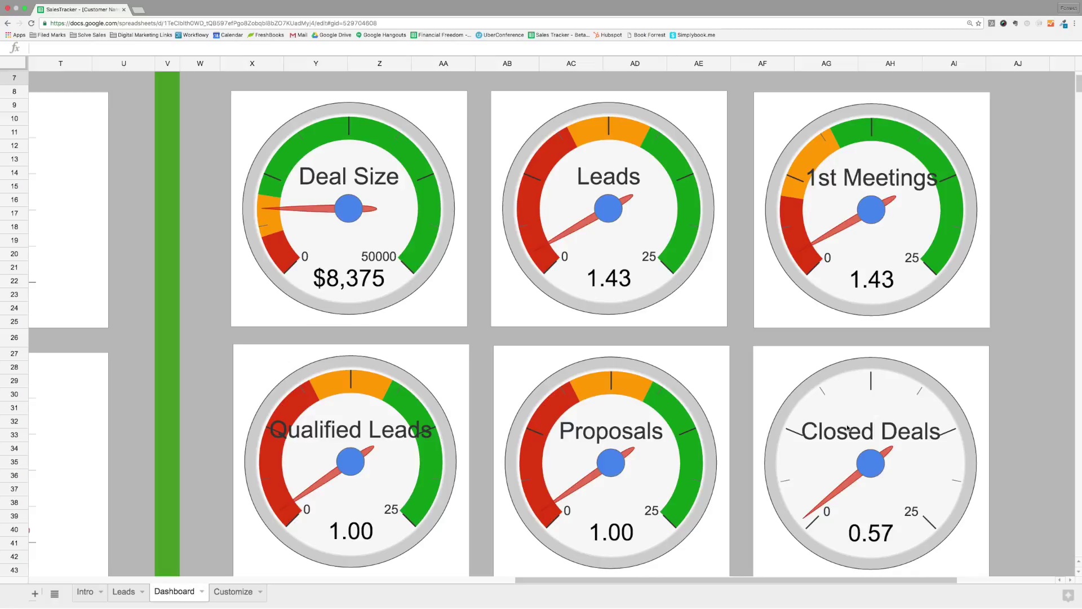
scroll(847, 428, up, 1)
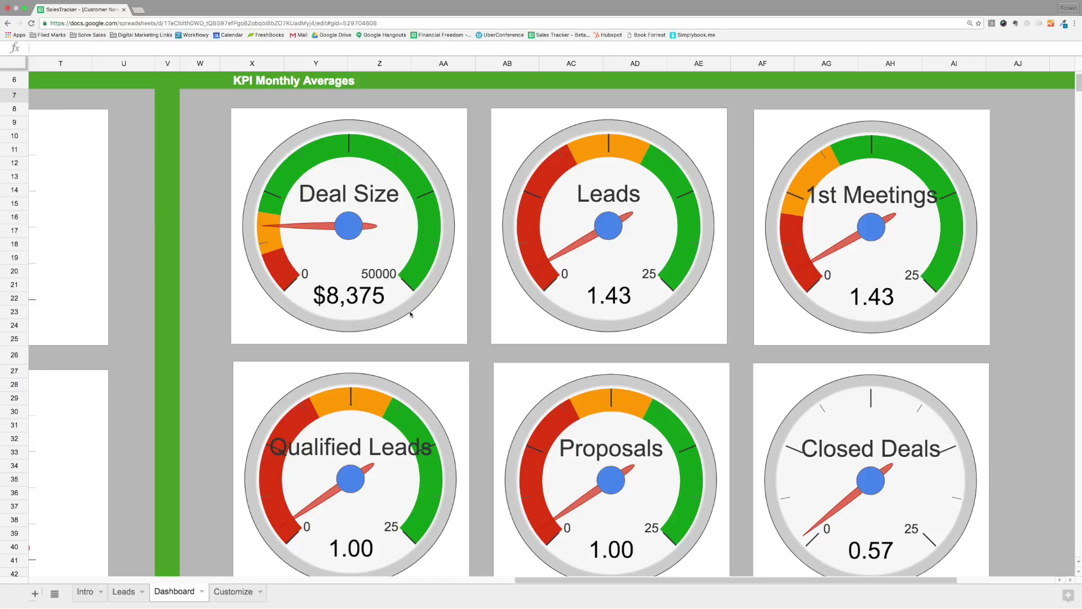
scroll(411, 314, left, 1)
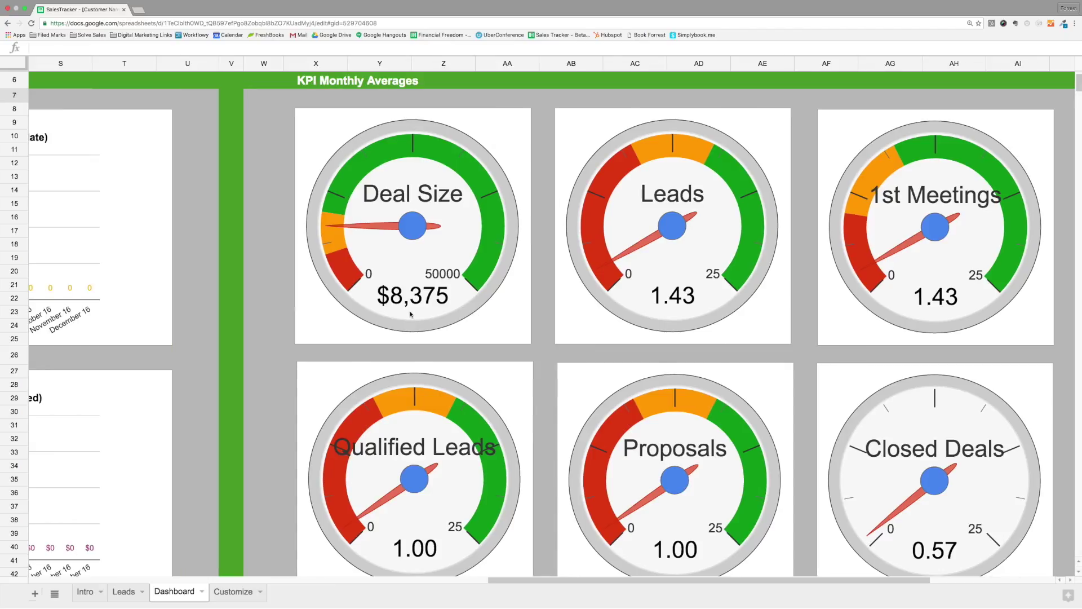
scroll(411, 314, left, 2)
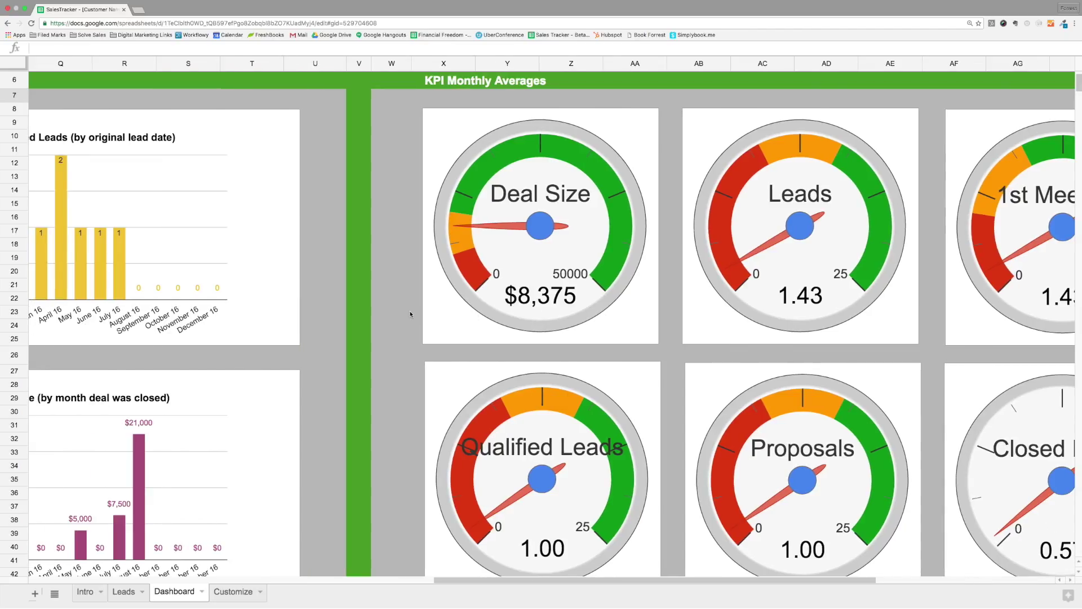
Examine the Sales Process Conversion Rate Analysis gauges, from Leads Closed through Closed Proposals and Sales Cycle.
scroll(411, 314, left, 15)
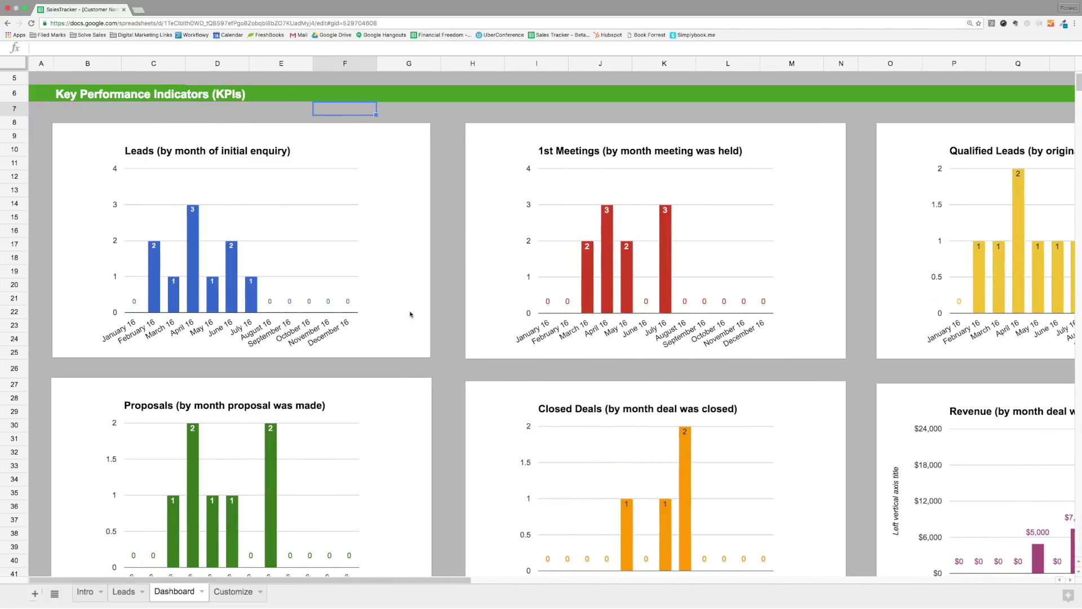
scroll(411, 314, down, 10)
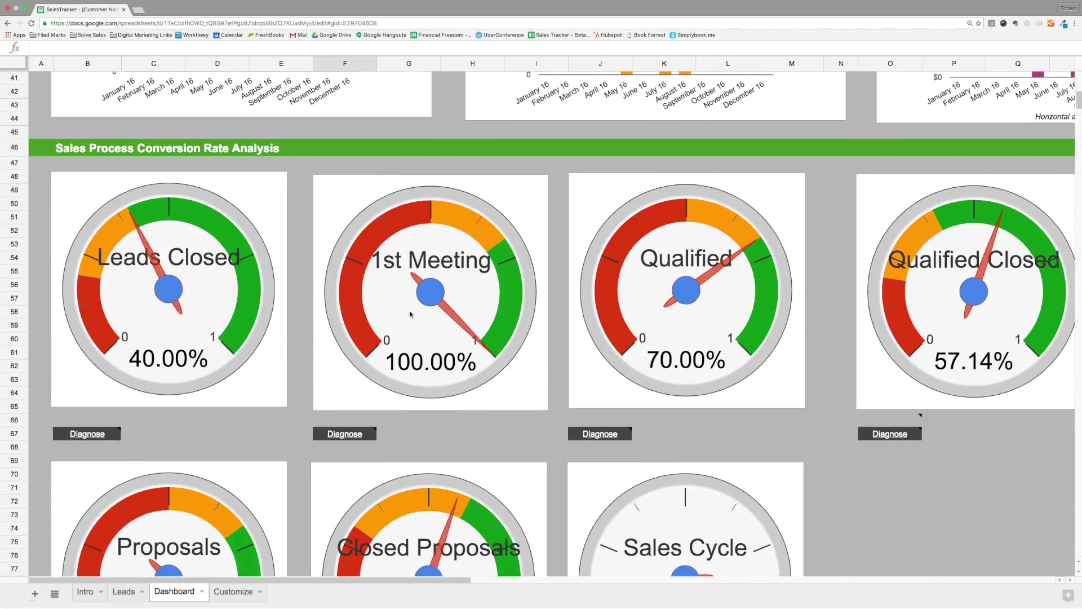
scroll(411, 315, down, 2)
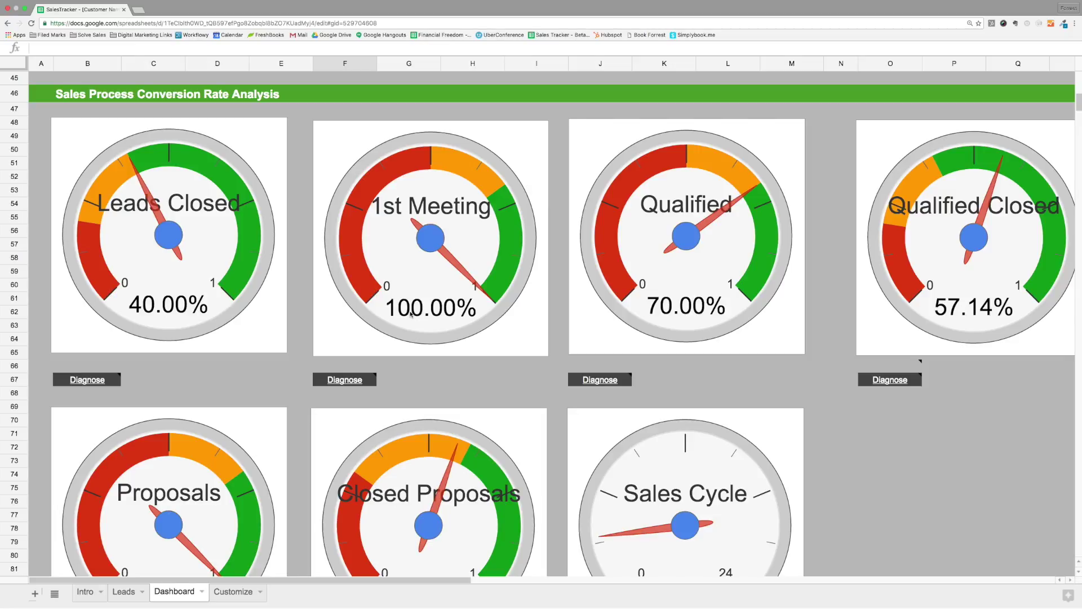
scroll(411, 314, down, 1)
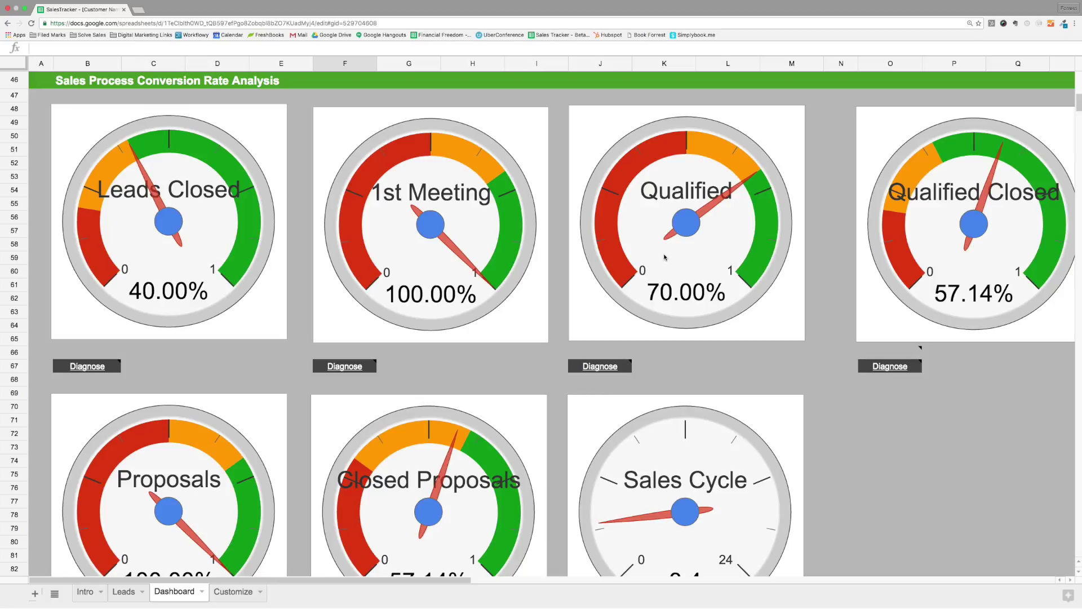
scroll(322, 414, down, 3)
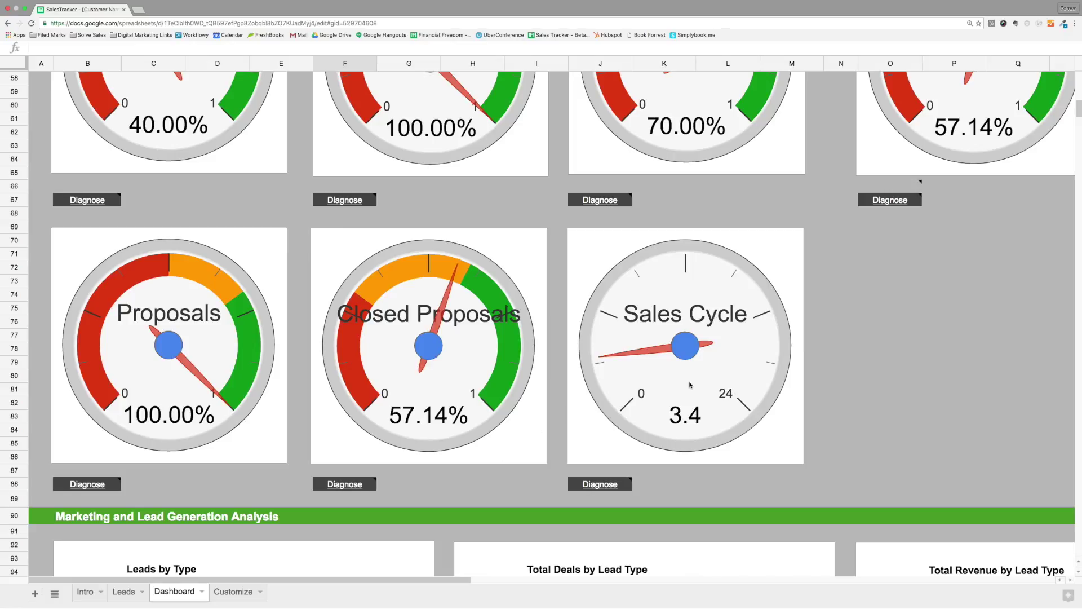
scroll(690, 385, up, 3)
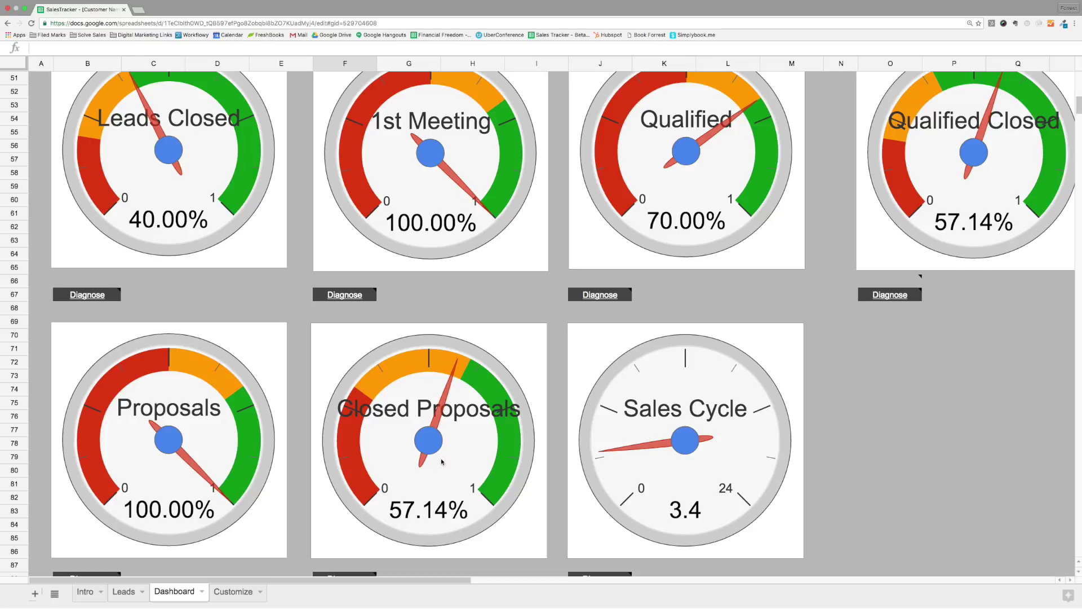
Read the whole Diagnose note under the 1st Meeting gauge and close it.
scroll(442, 462, down, 1)
mouse_move(362, 255)
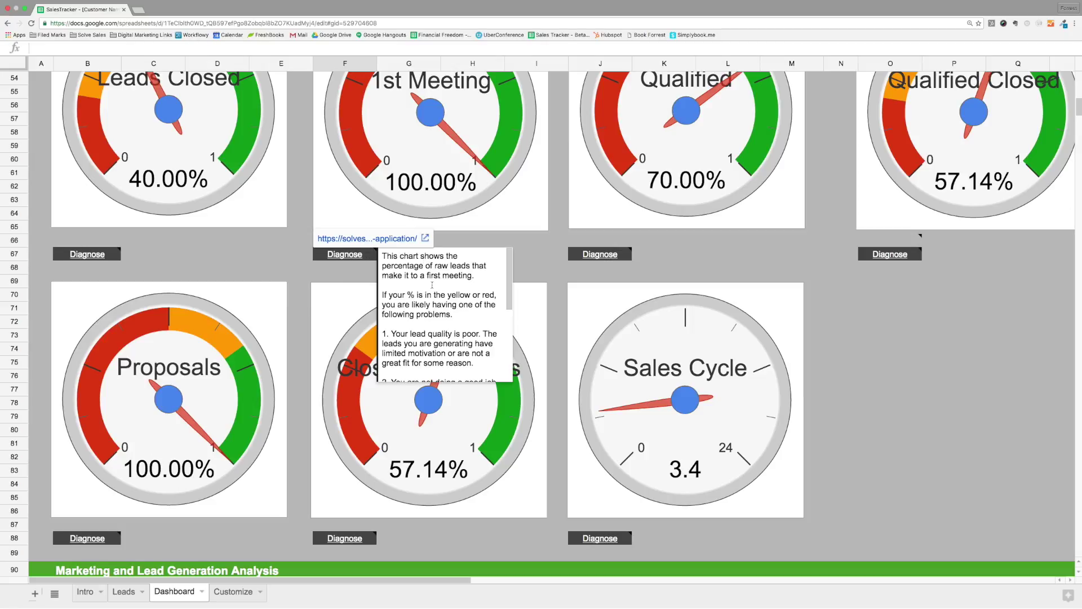
scroll(433, 287, down, 3)
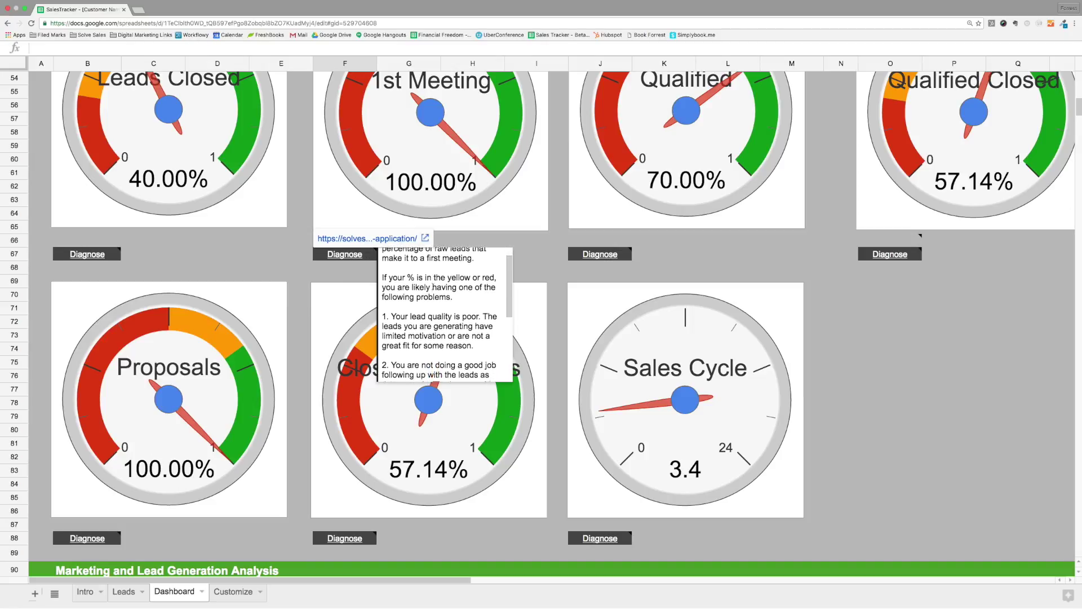
scroll(433, 287, down, 3)
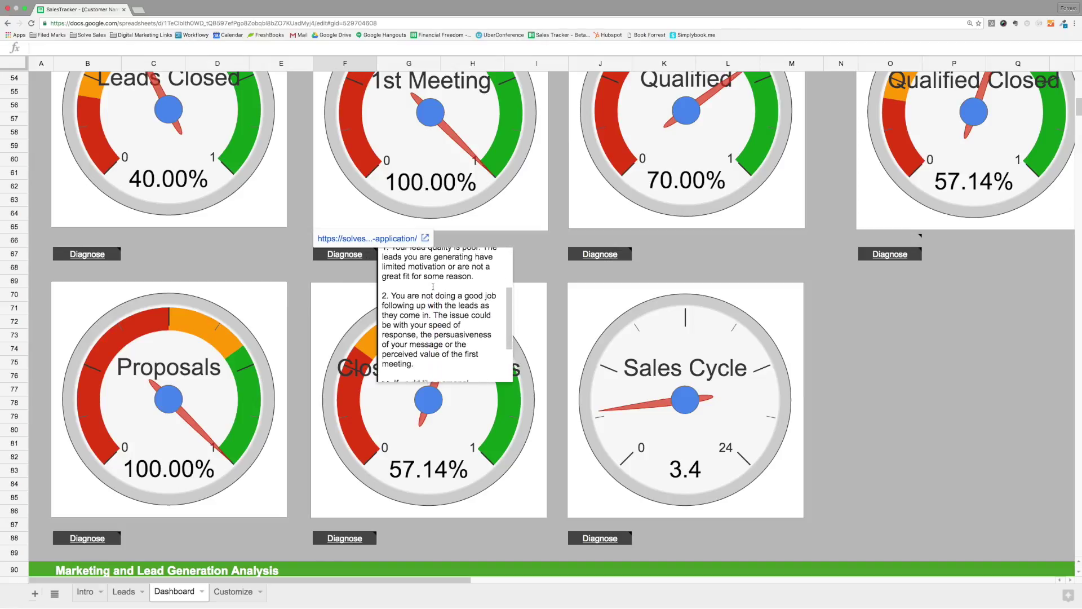
scroll(433, 286, down, 3)
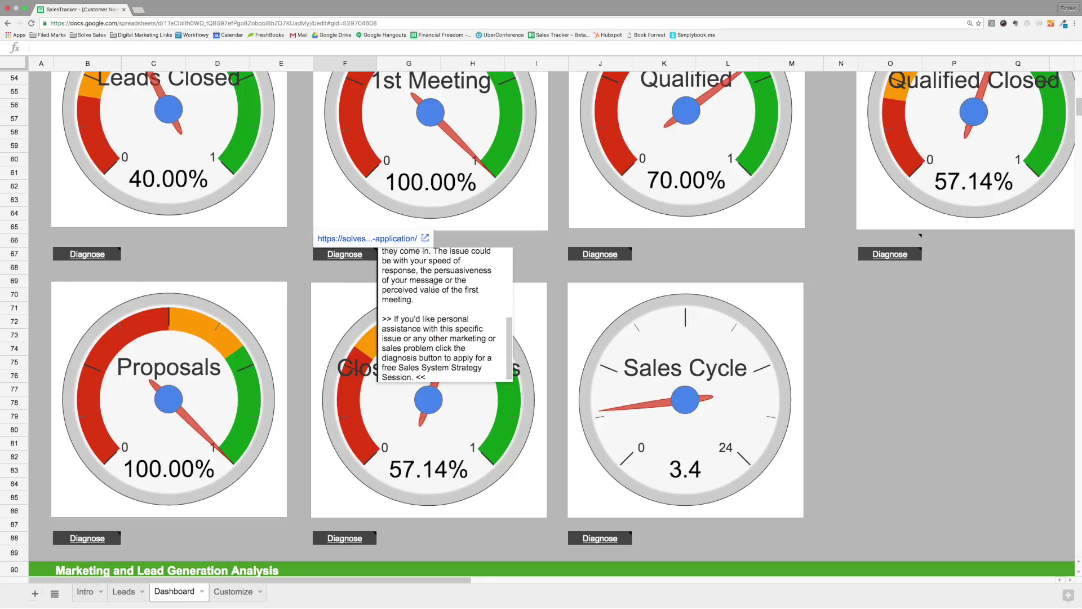
scroll(433, 286, up, 4)
scroll(433, 287, up, 3)
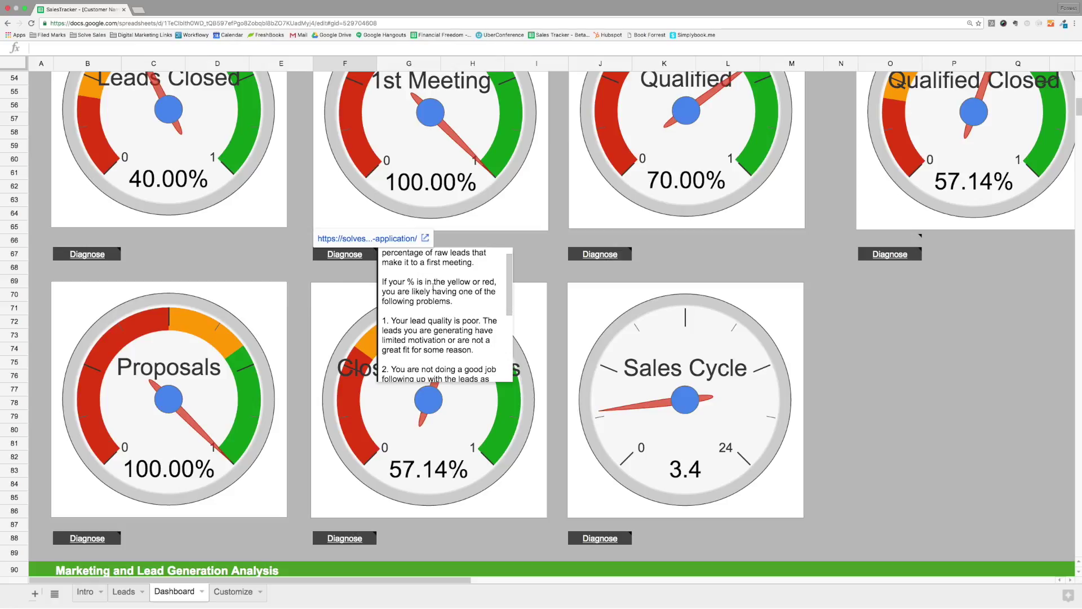
click(874, 337)
Examine the Marketing and Lead Generation Analysis charts for leads, total deals and total revenue by lead type and lead source.
scroll(852, 351, down, 6)
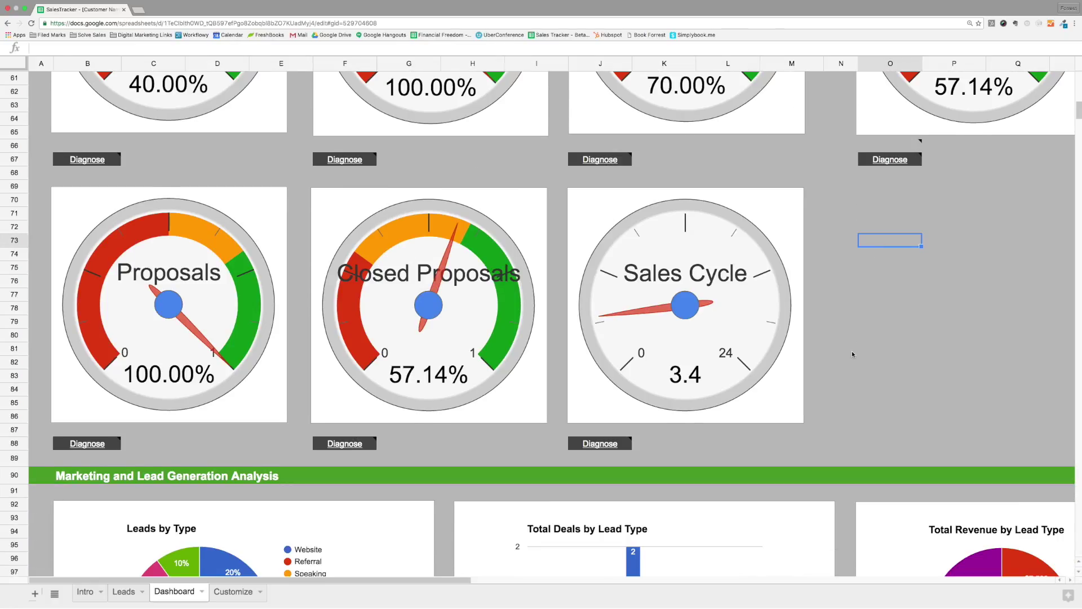
scroll(851, 351, down, 2)
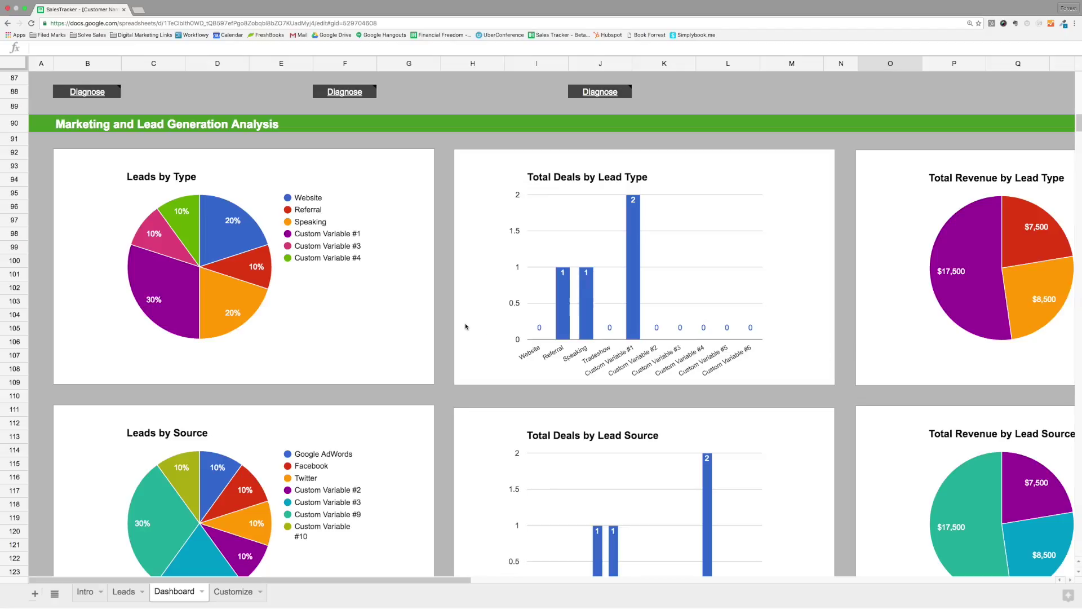
scroll(450, 327, down, 1)
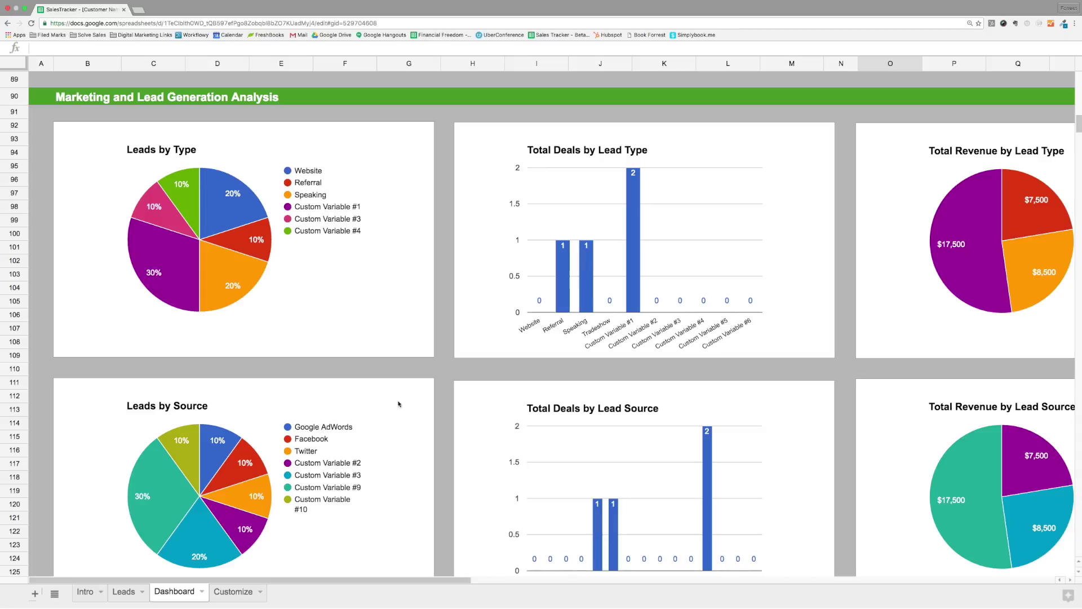
scroll(402, 420, down, 2)
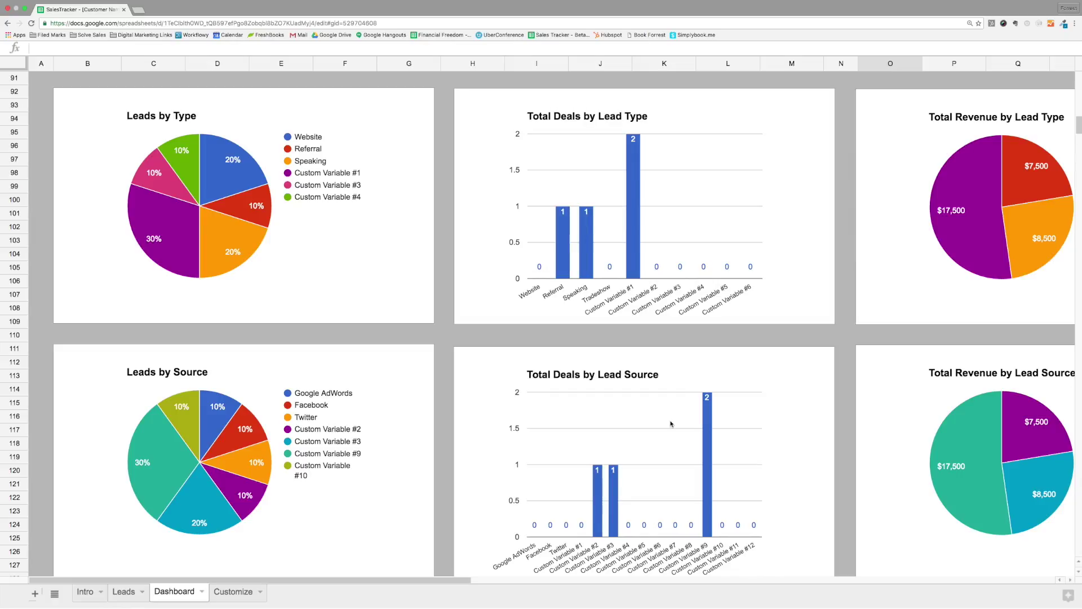
scroll(671, 424, right, 5)
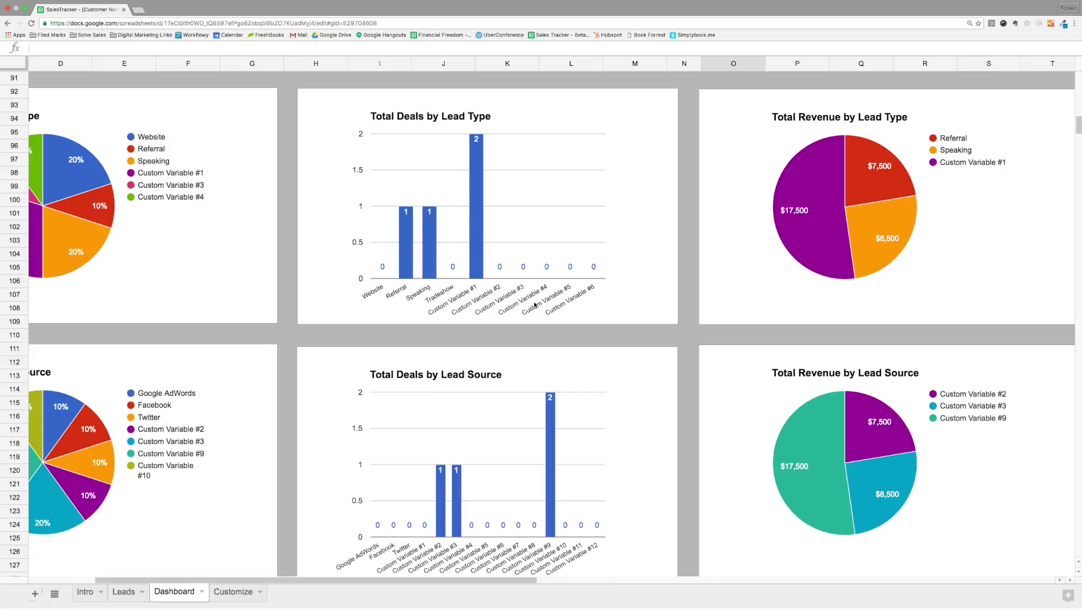
scroll(534, 305, right, 3)
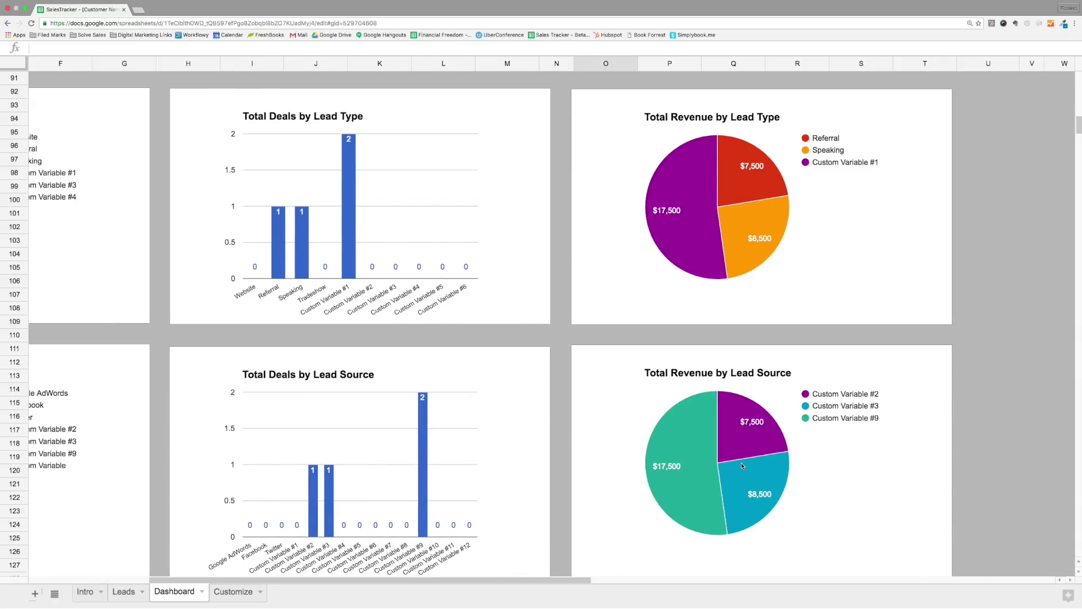
scroll(660, 453, left, 5)
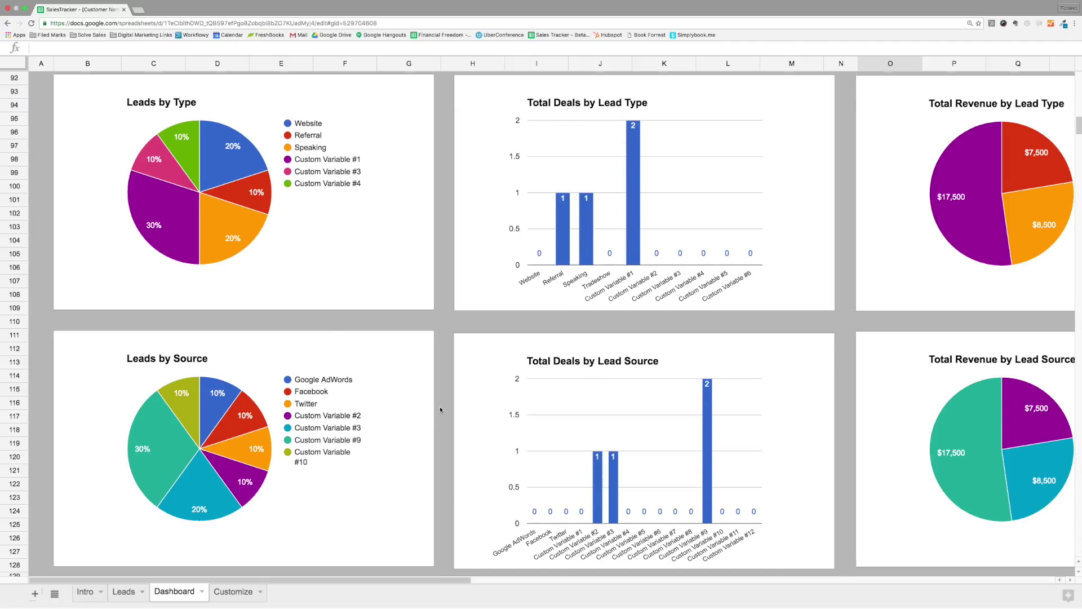
Examine the Referral, Speaking and Custom Variable dollar gauges and the Diagnose cell beneath them.
scroll(440, 409, down, 10)
scroll(440, 409, down, 2)
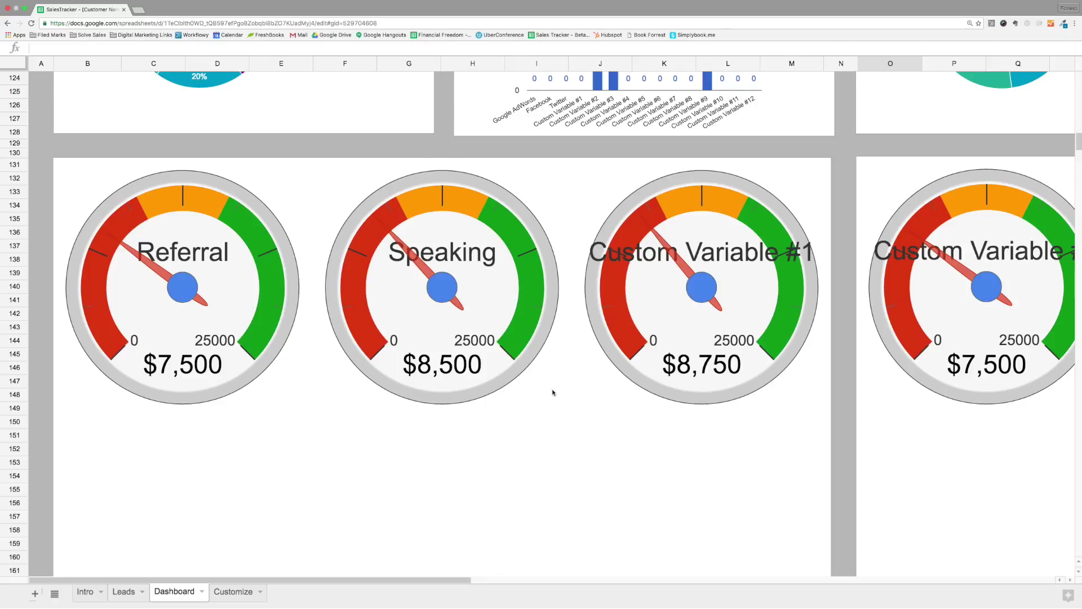
scroll(552, 393, down, 3)
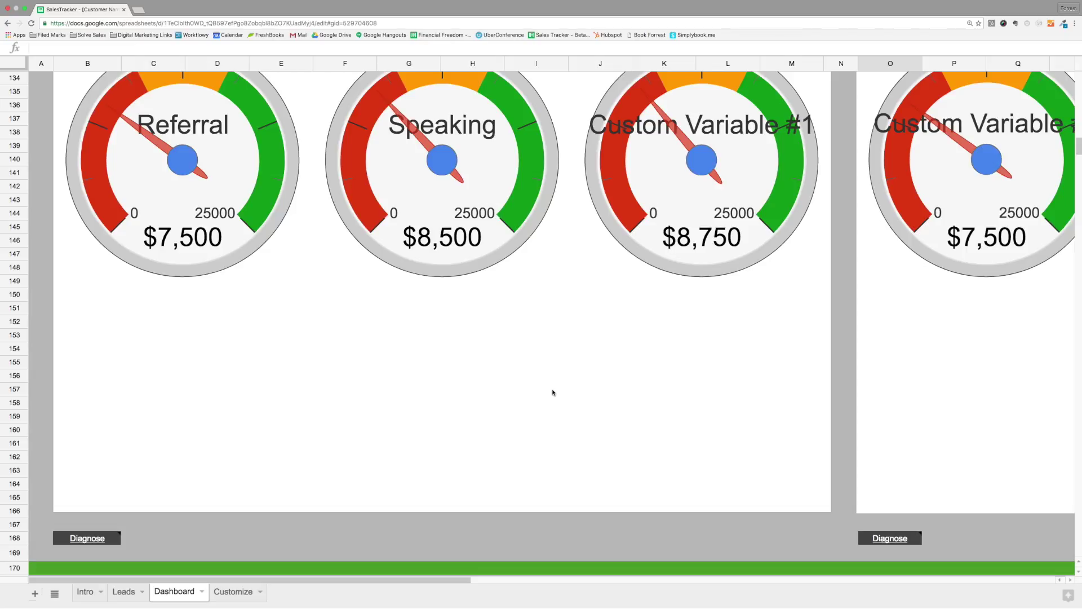
mouse_move(115, 539)
Inspect the Active entry in the Customize sheet's Status list and return to the Intro sheet.
click(231, 591)
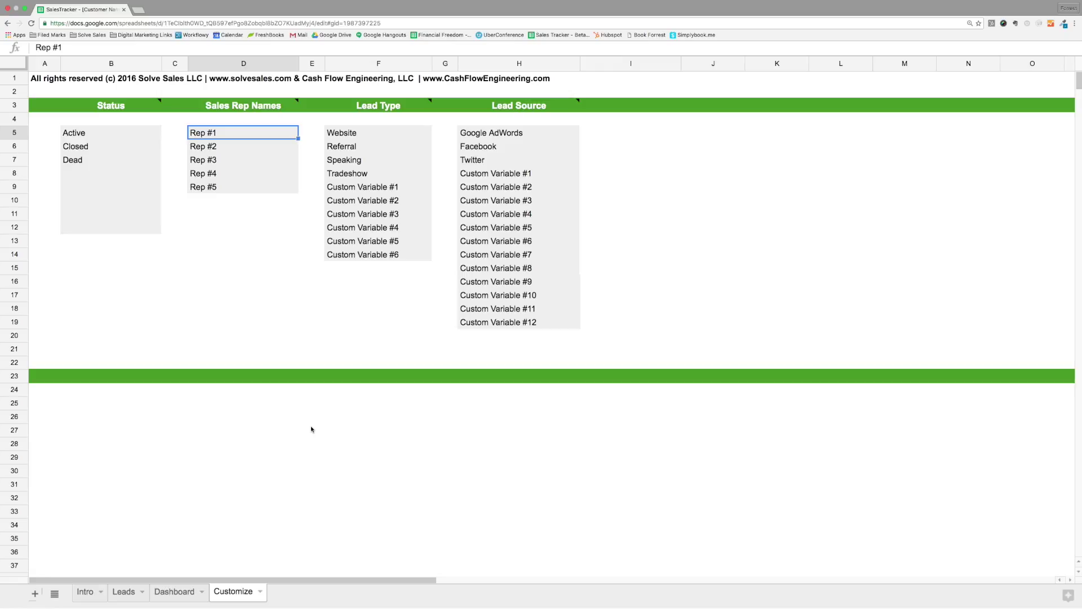
click(109, 132)
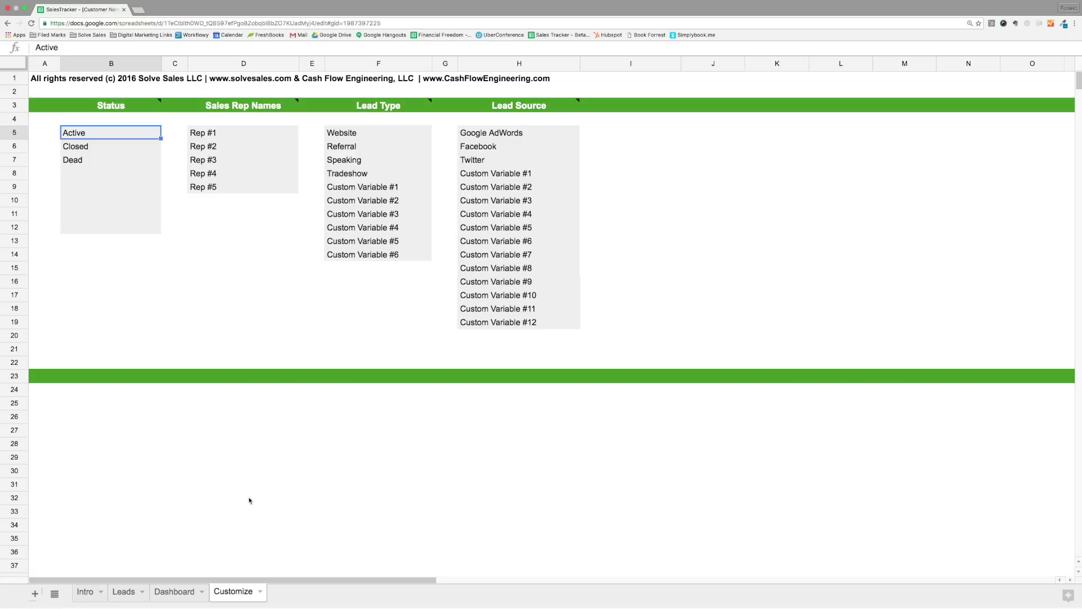
click(87, 591)
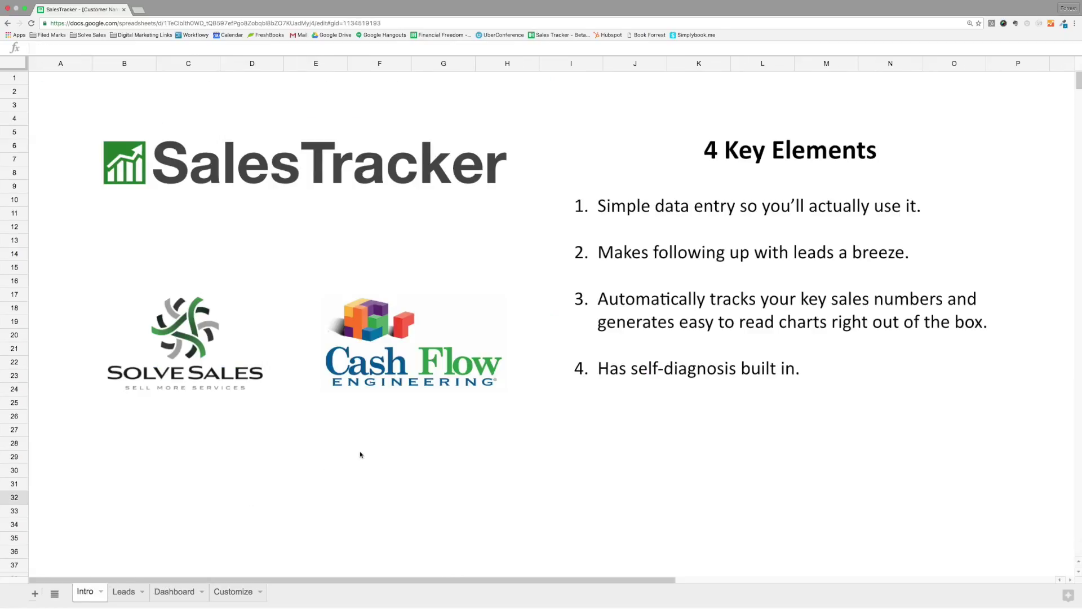